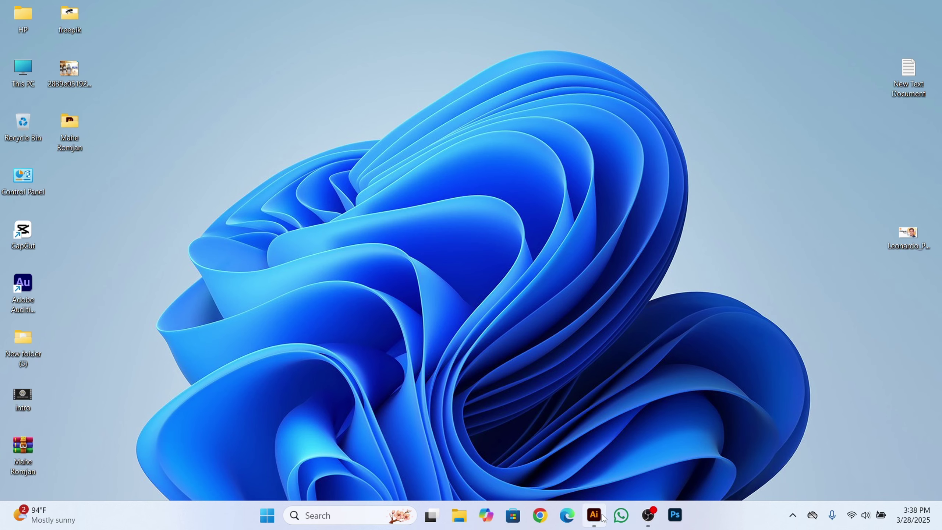
Step: Switch to Illustrator, add a line of placeholder point text to the artboard and enlarge it to about 4.99 × 2.38 in
mouse_move(603, 518)
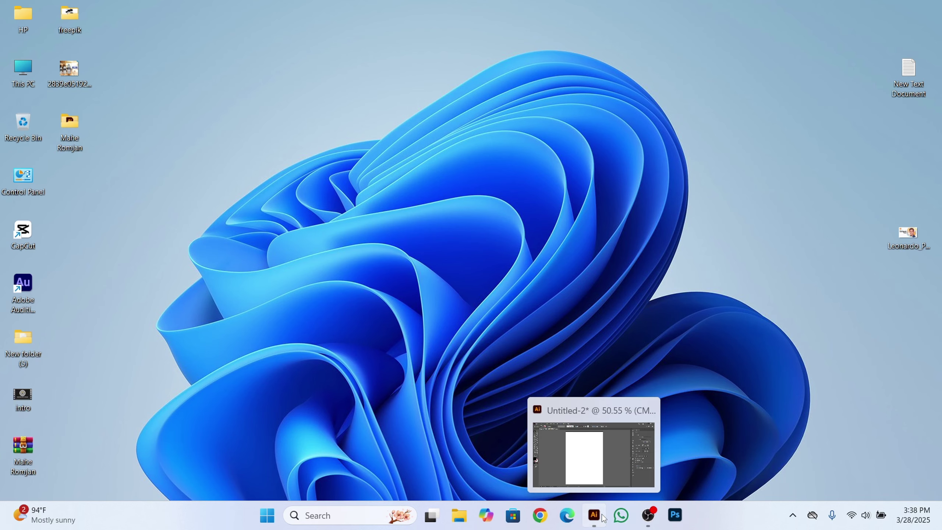
left_click(603, 518)
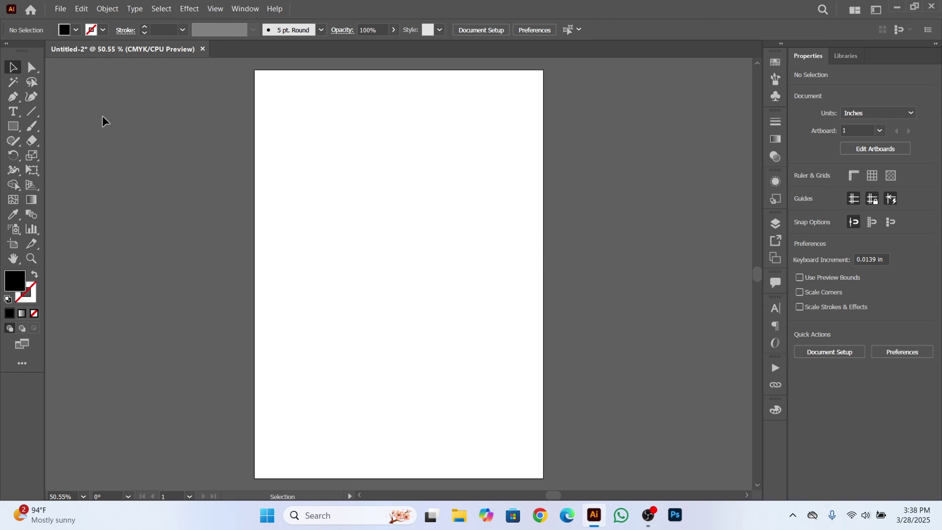
left_click(11, 118)
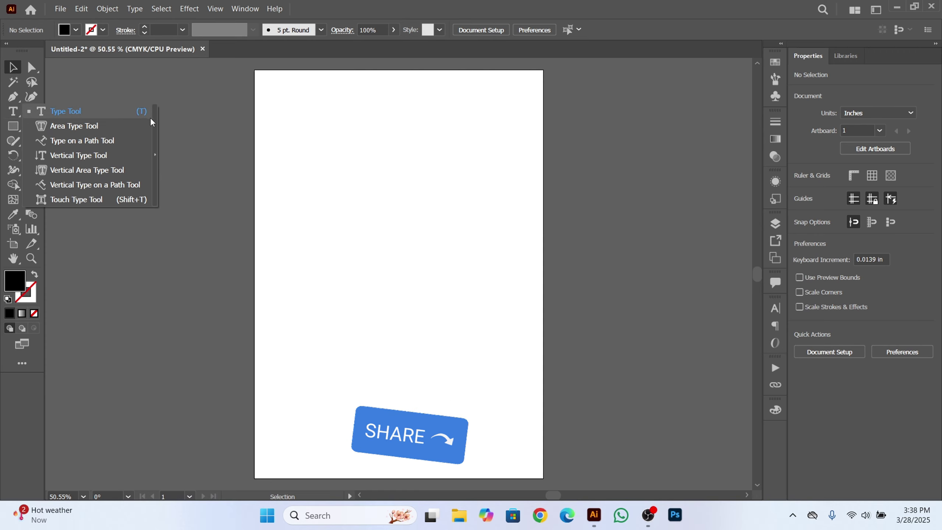
left_click(130, 117)
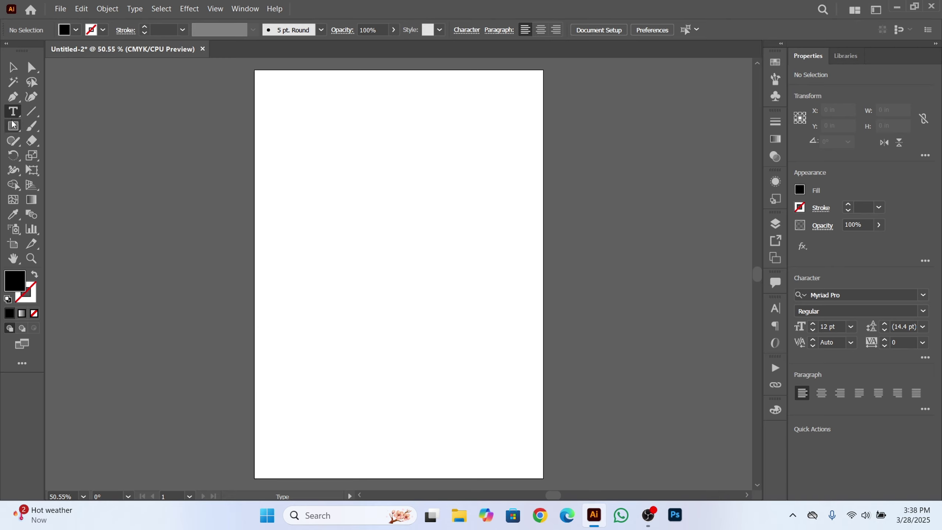
left_click(321, 206)
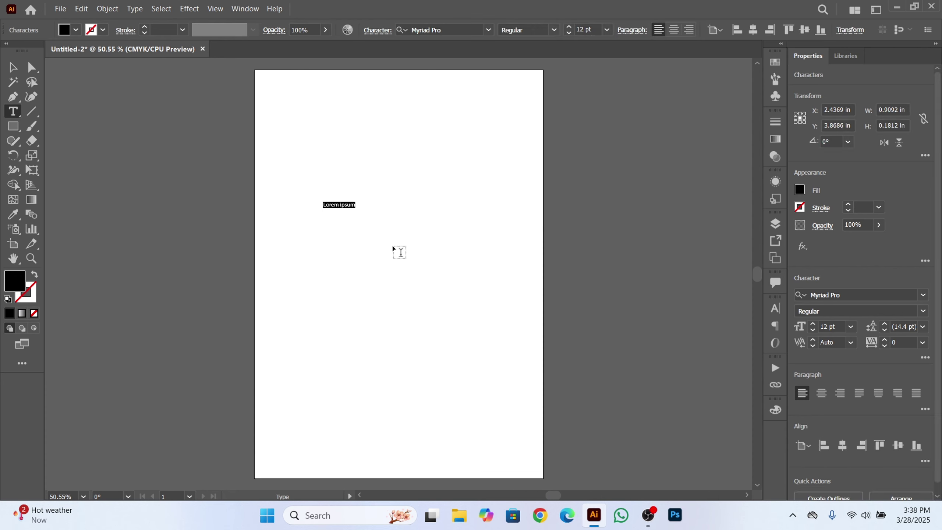
left_click(13, 67)
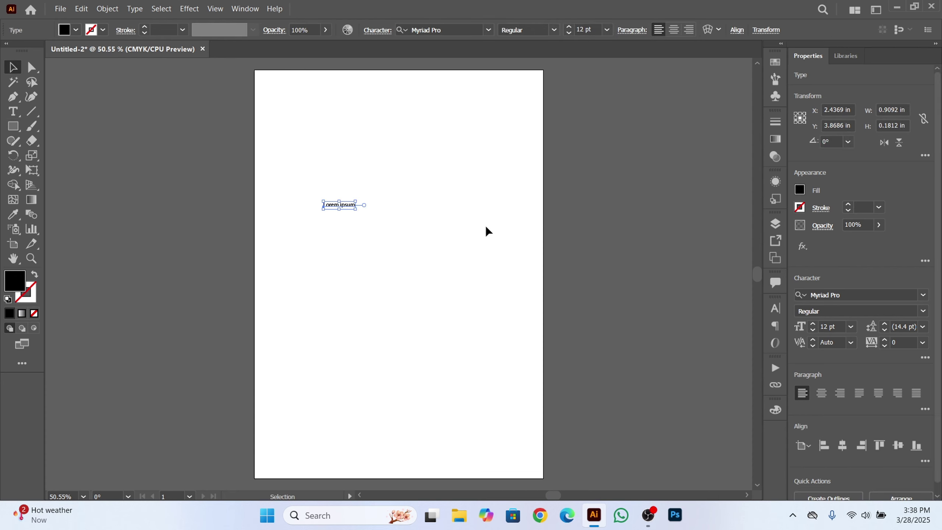
left_click_drag(355, 213, 505, 294)
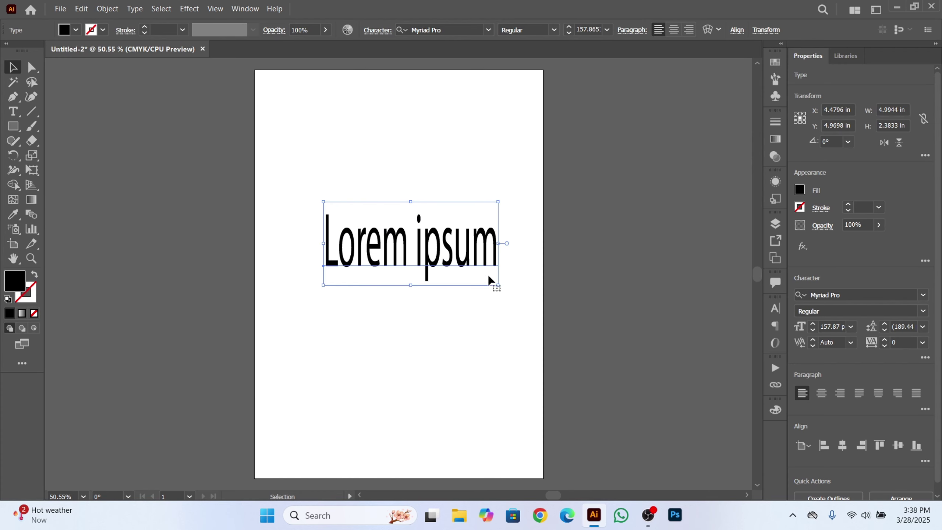
Step: Replace the placeholder text with "grapich" and move the word higher on the artboard
left_click(13, 111)
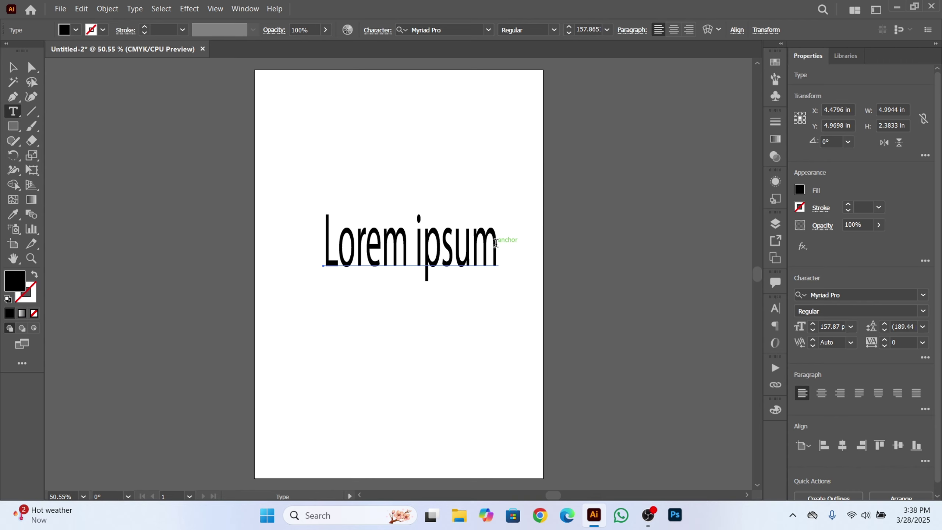
left_click_drag(495, 243, 226, 239)
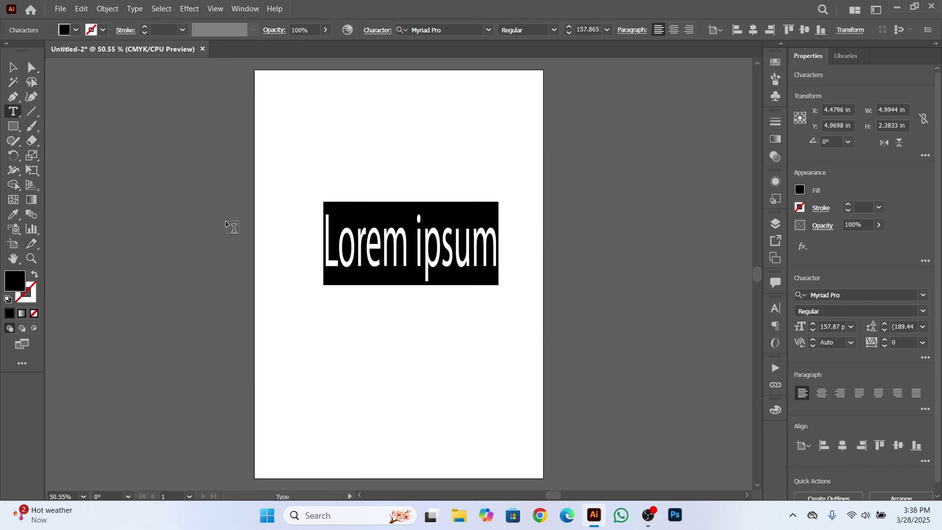
type("gr")
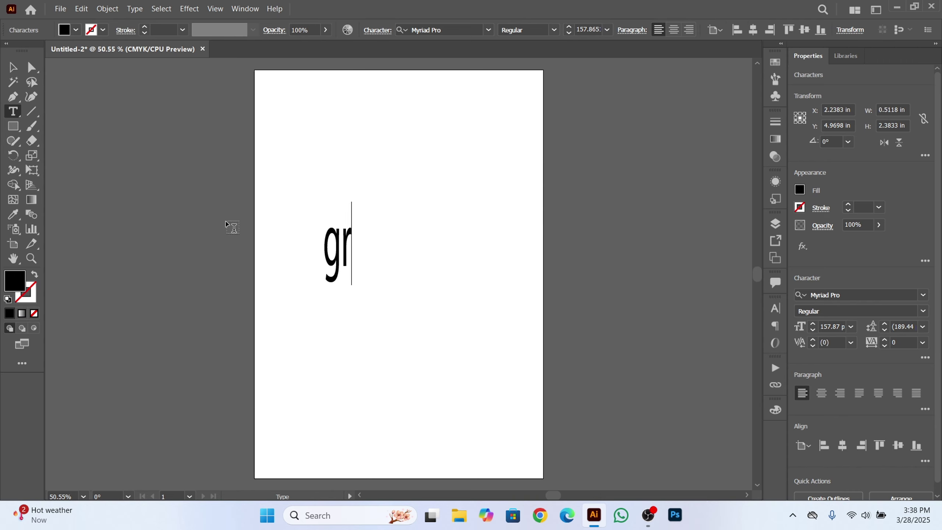
type("ap")
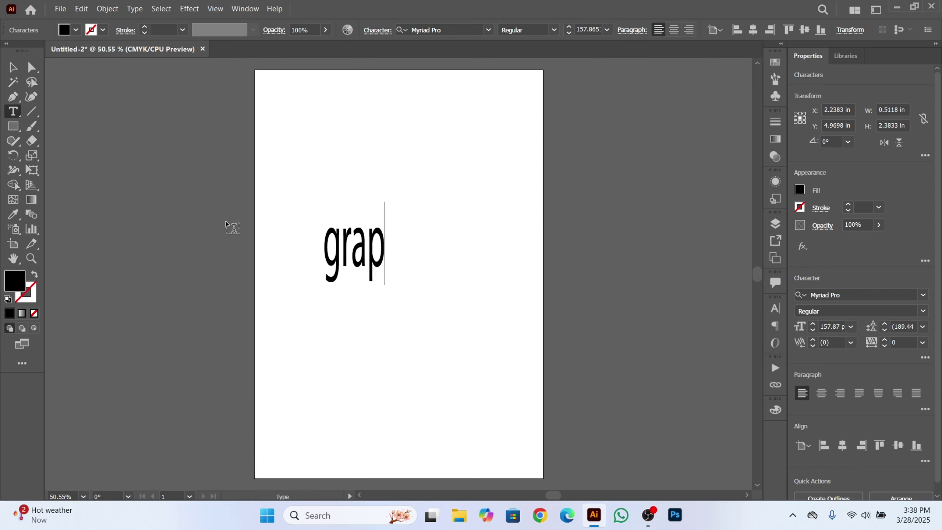
type("ich")
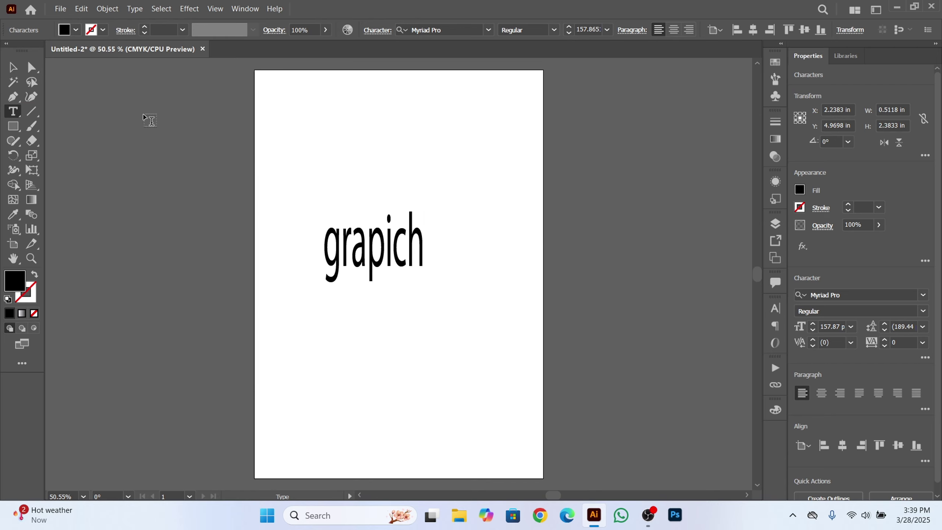
left_click(12, 67)
left_click_drag(375, 241, 413, 194)
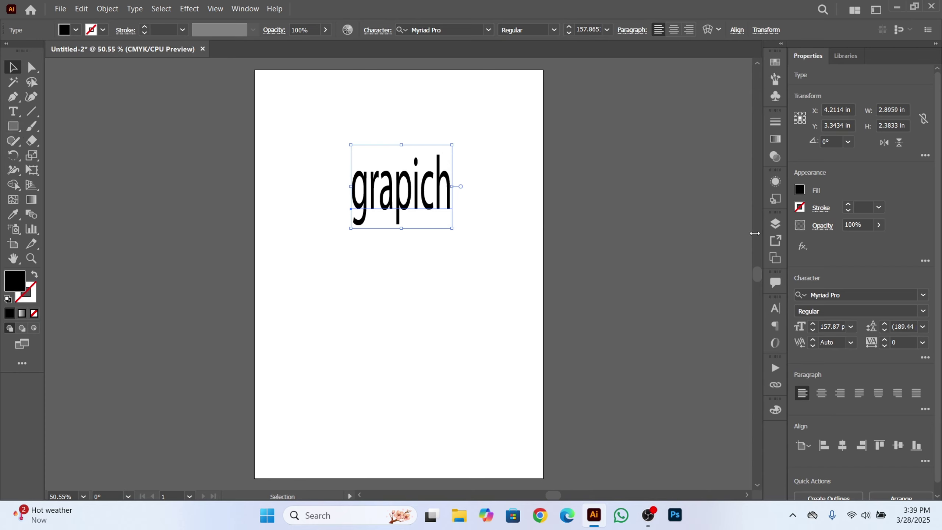
left_click(844, 328)
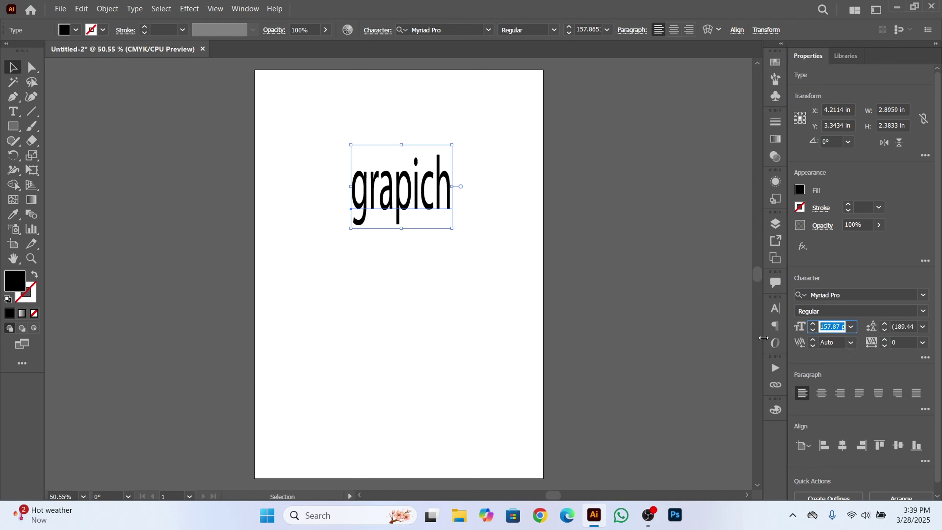
type("300t")
key("Escape")
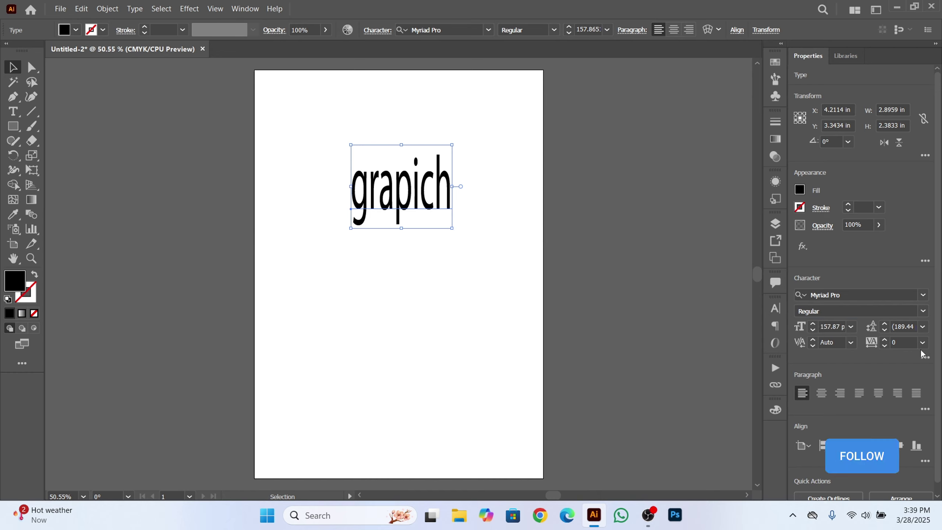
Step: Set the font size of the "grapich" text to 60 pt
left_click(851, 327)
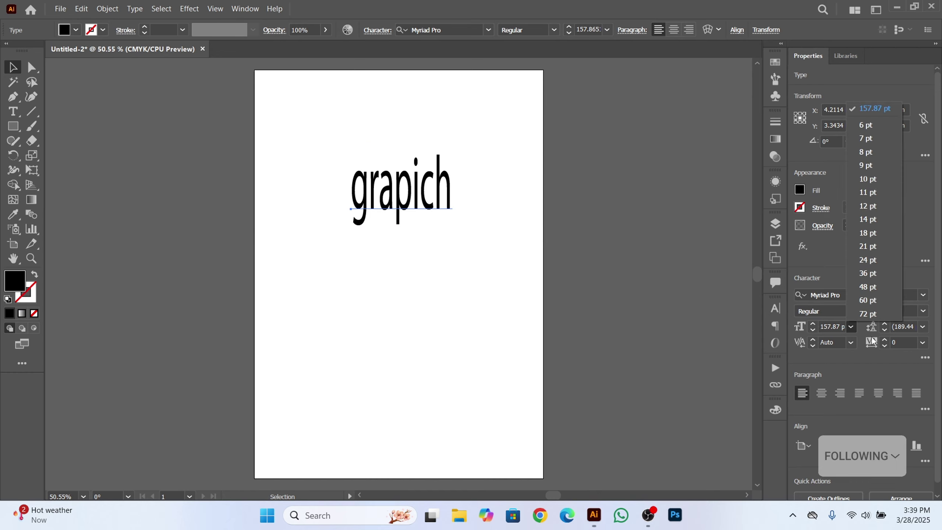
left_click(877, 304)
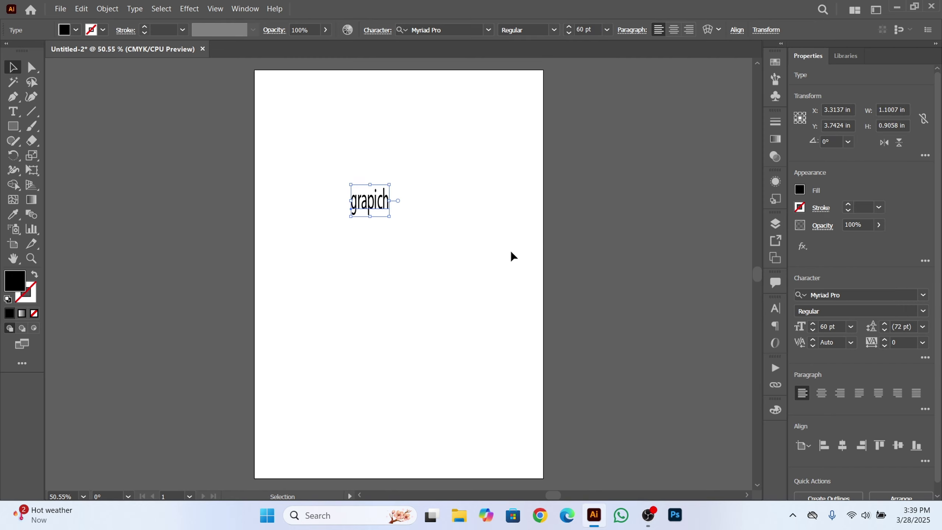
Step: Draw a text box about 5.65 × 2.54 in with placeholder text below the word "grapich"
left_click(12, 112)
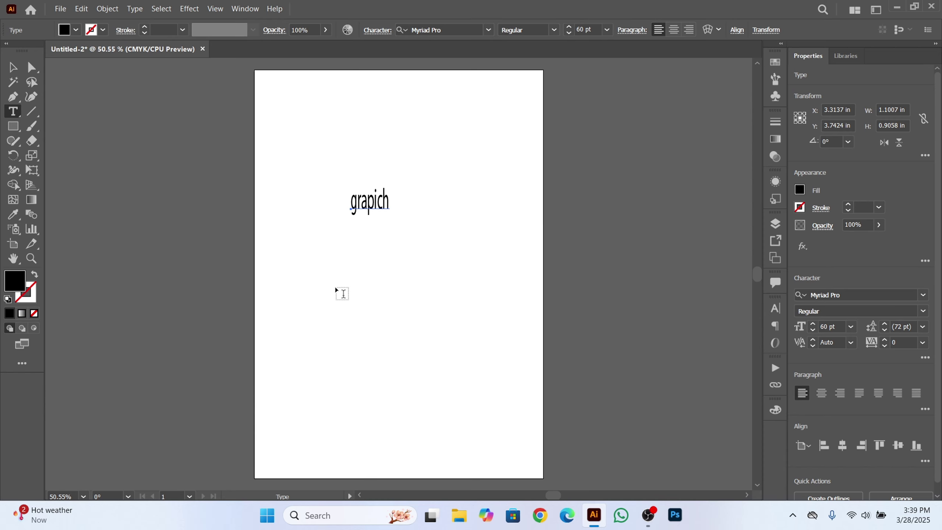
left_click_drag(313, 272, 513, 359)
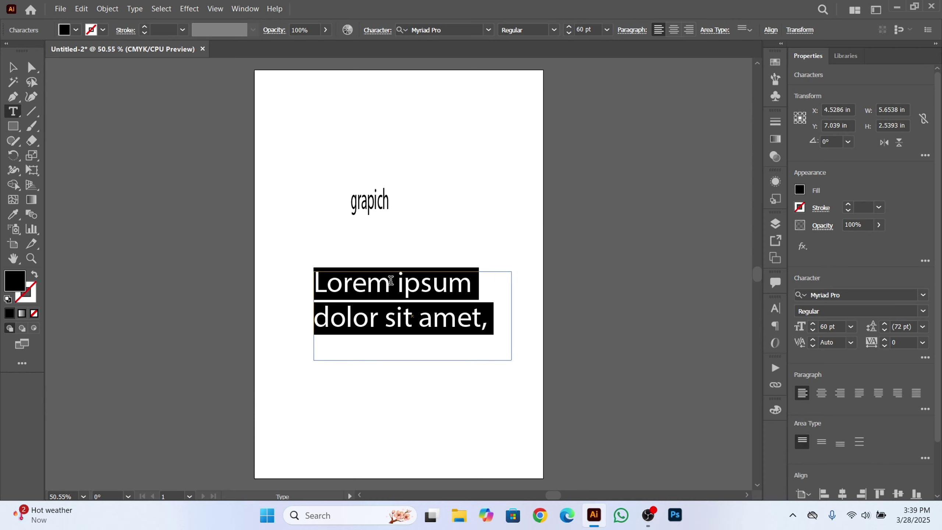
left_click(856, 325)
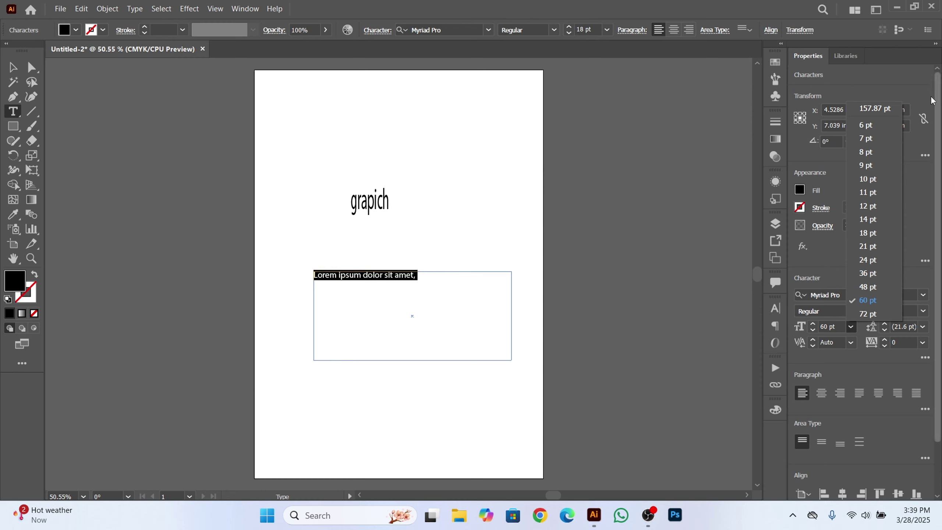
key("Escape")
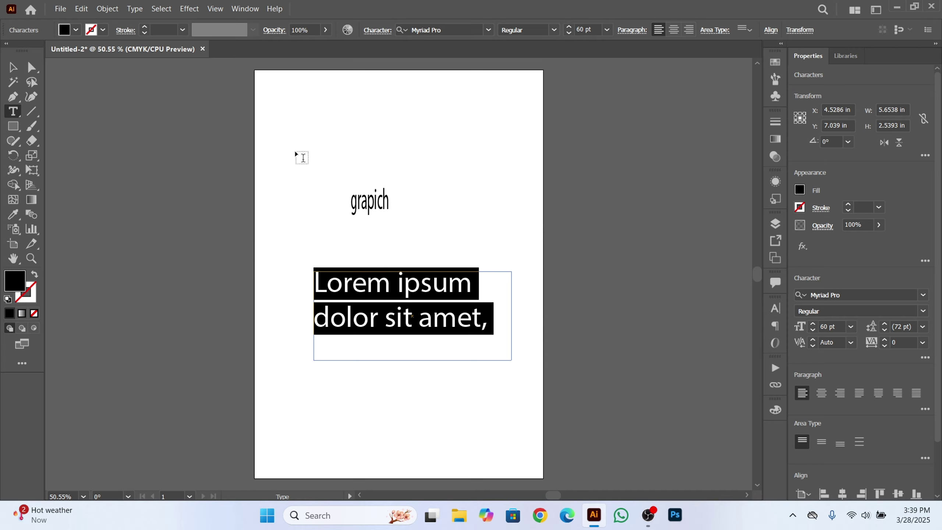
Step: Delete both the word "grapich" and the placeholder text box from the artboard
left_click(13, 111)
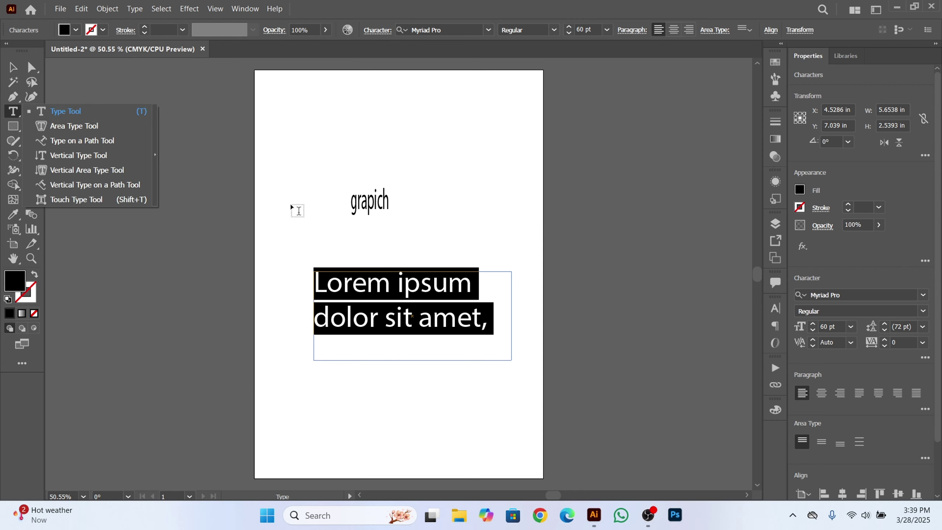
key("Escape")
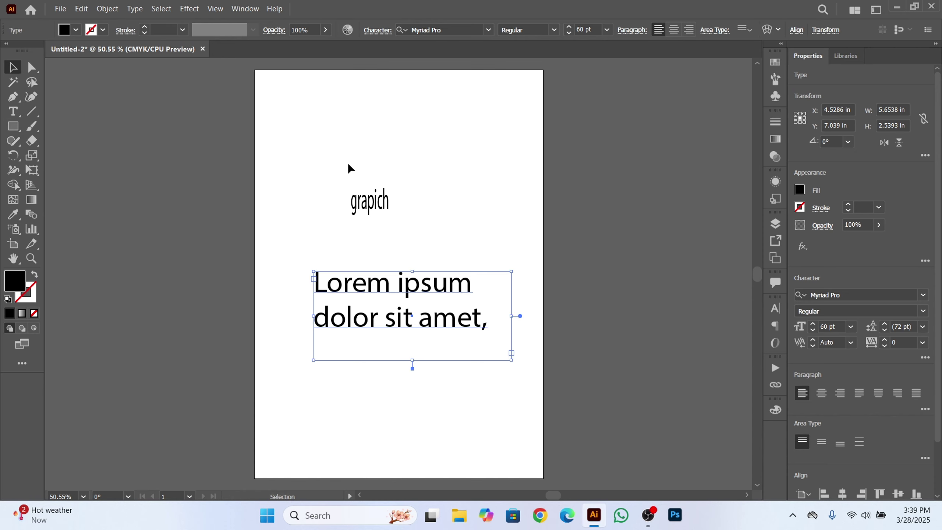
left_click_drag(315, 163, 578, 402)
key("Delete")
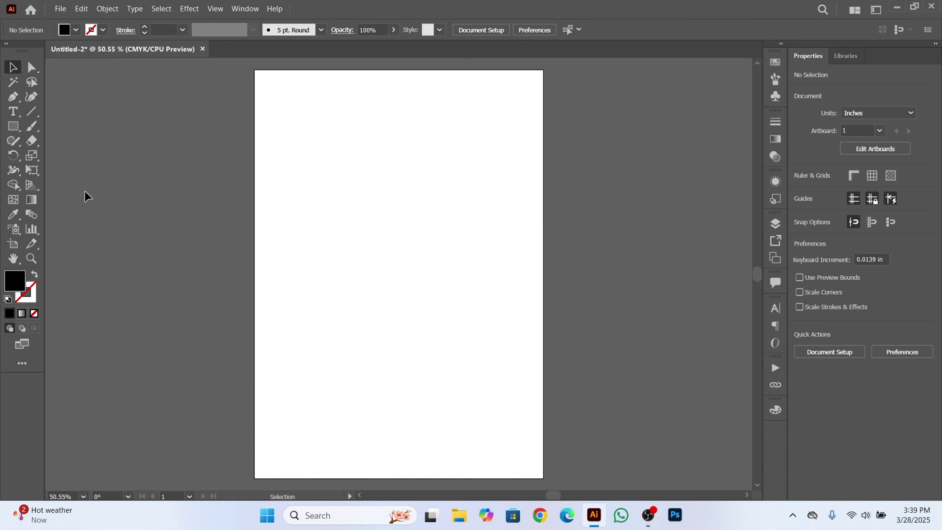
Step: Draw a black-filled rectangle about 5.99 × 4.62 in on the artboard
left_click(13, 118)
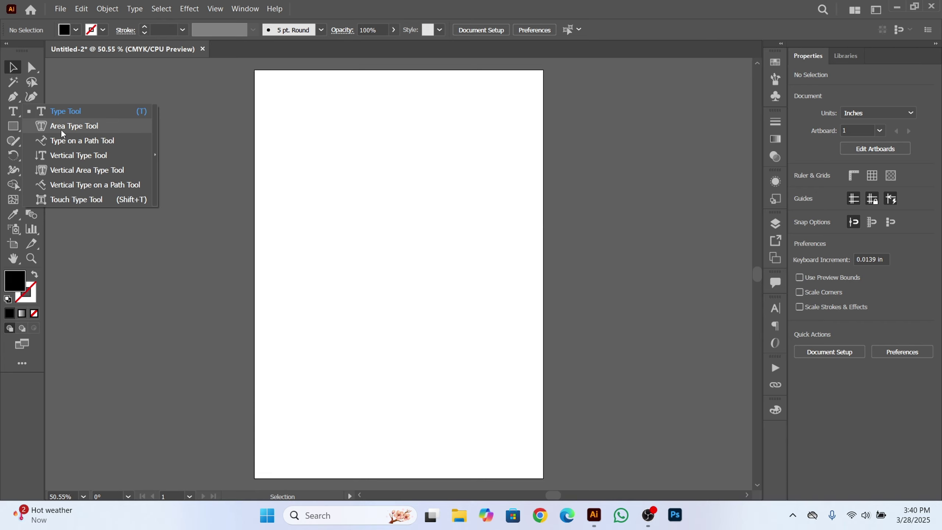
left_click(13, 128)
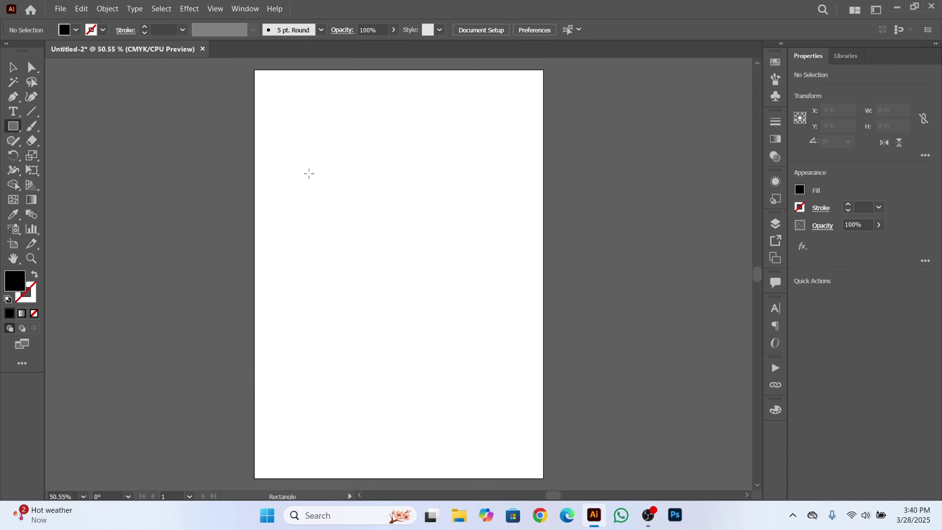
mouse_move(309, 174)
left_mouse_down()
mouse_move(501, 293)
mouse_move(517, 335)
left_mouse_up()
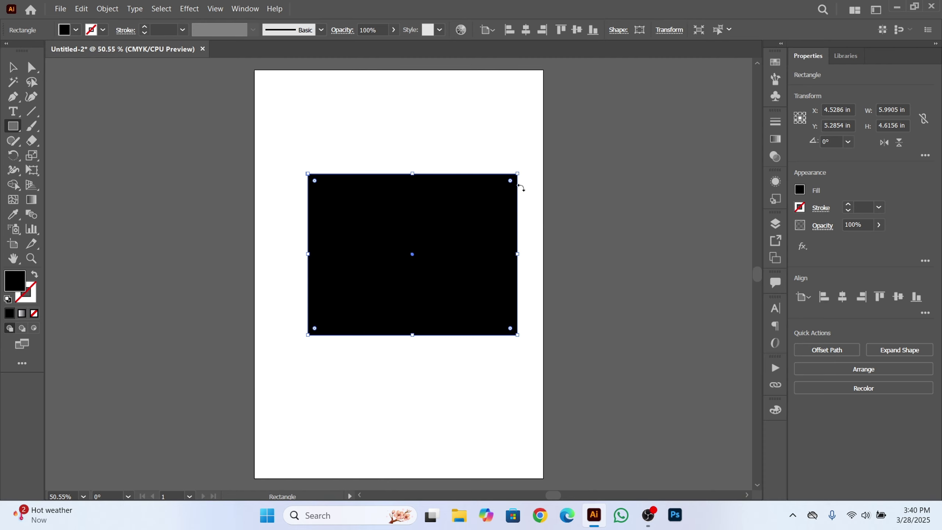
Step: Turn the black rectangle into a text area filled with placeholder text using the Area Type tool on its edge
left_click(12, 112)
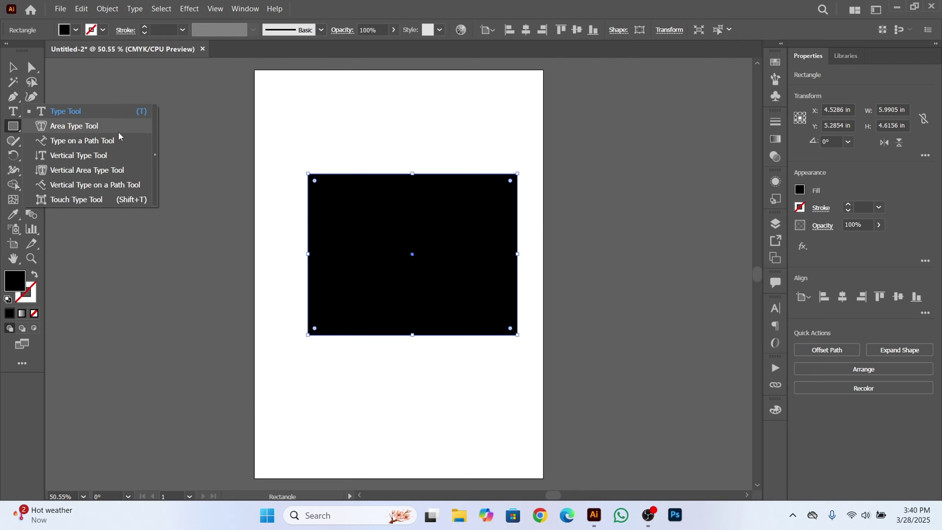
left_click(119, 132)
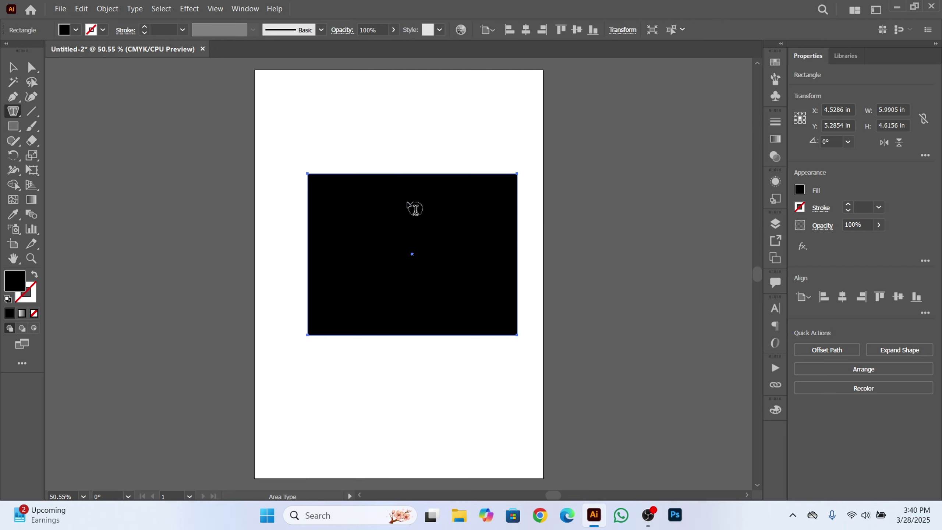
left_click(412, 232)
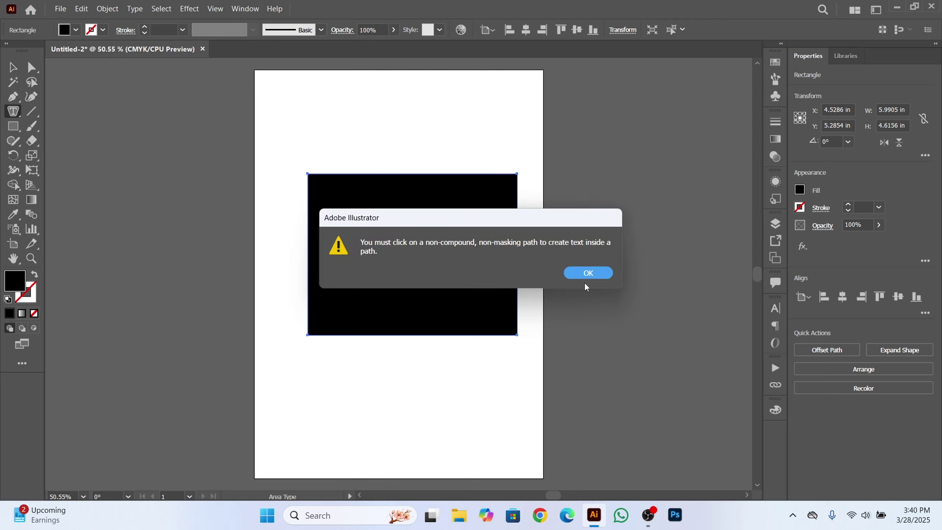
left_click(589, 273)
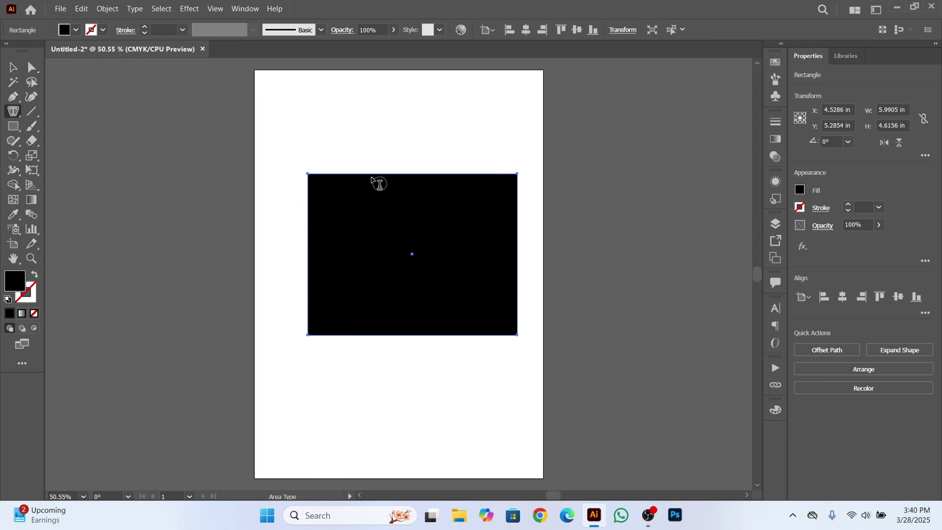
left_click(395, 174)
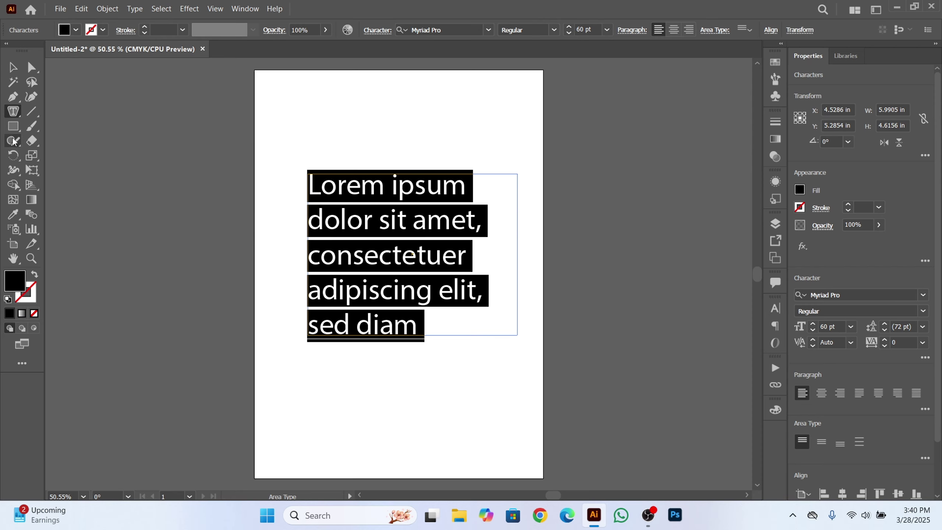
Step: Draw a black hexagon about 5.32 × 5.03 in beside the artboard and move it over the artboard's left edge
left_click_drag(13, 125, 106, 170)
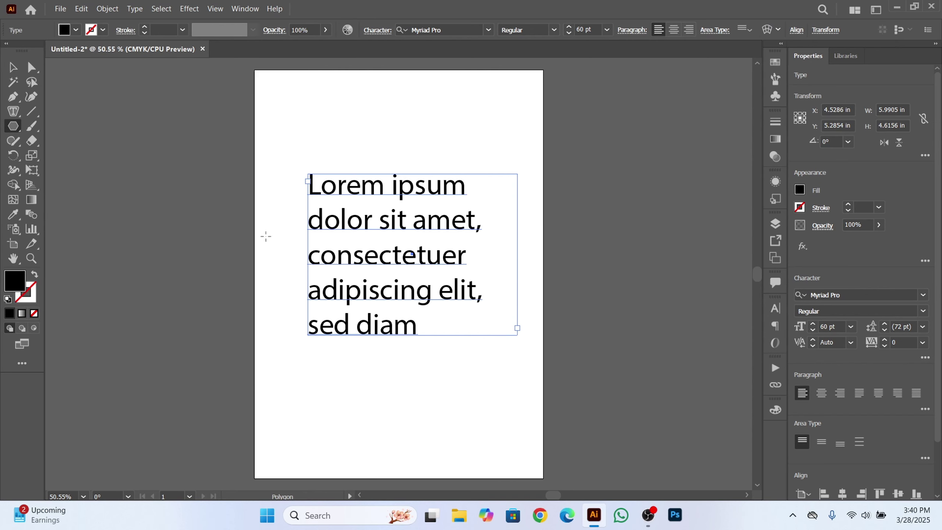
left_click_drag(129, 205, 189, 278)
left_click(12, 68)
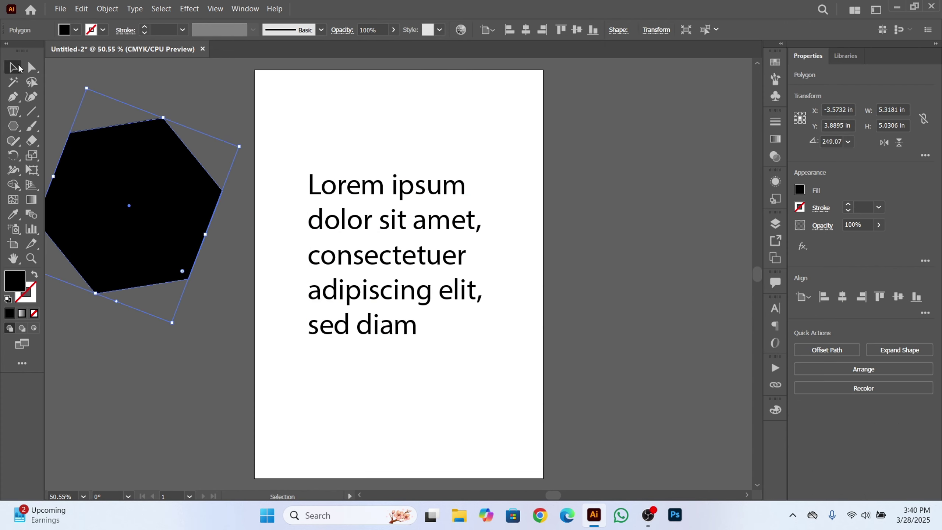
left_click_drag(134, 184, 214, 229)
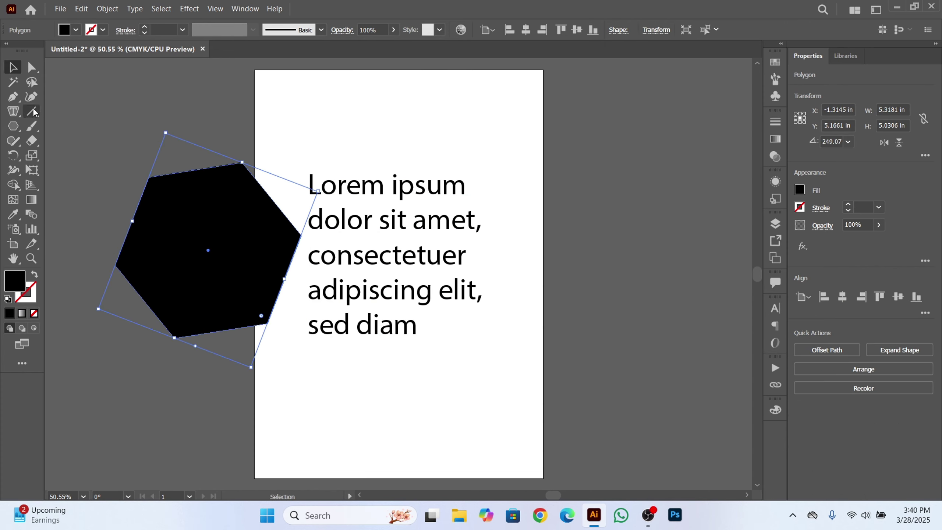
Step: Convert the black hexagon into area type with placeholder text, and clear both text areas from the document
key("t")
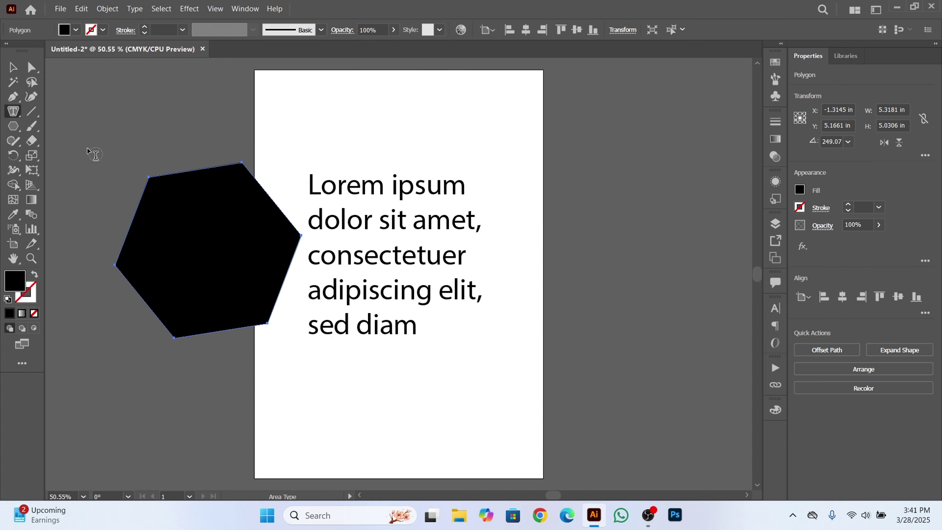
left_click(188, 171)
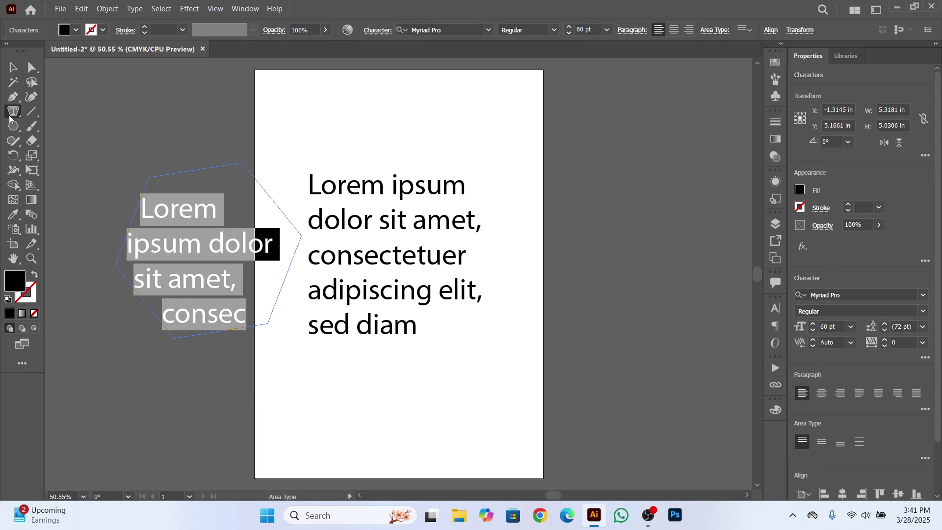
left_click(12, 68)
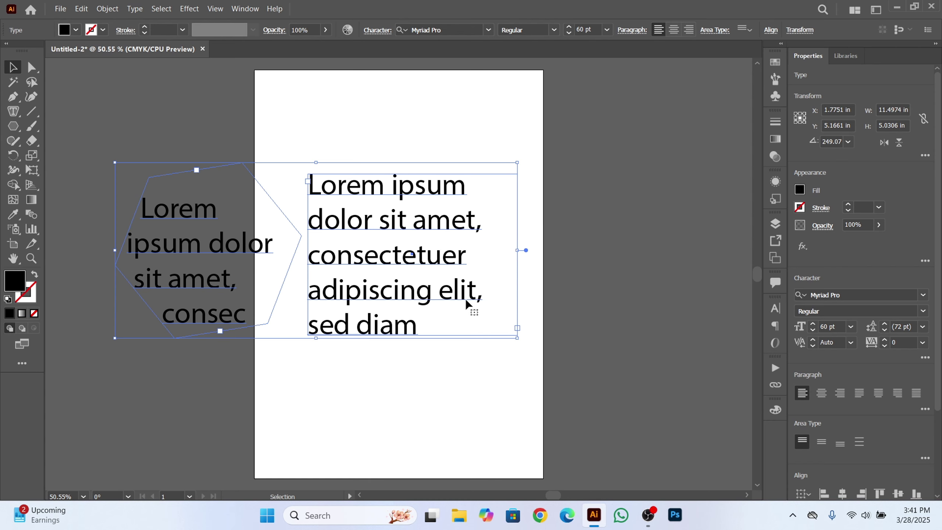
key("Delete")
Step: Draw an open wavy path about 13.73 × 2.41 in across the artboard with the Pen tool and swap its fill and stroke
left_click(13, 118)
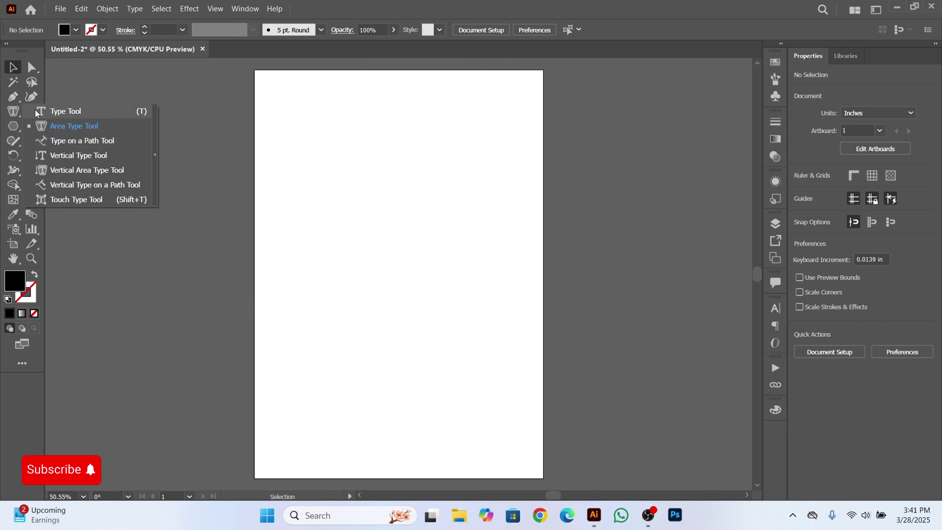
left_click(15, 99)
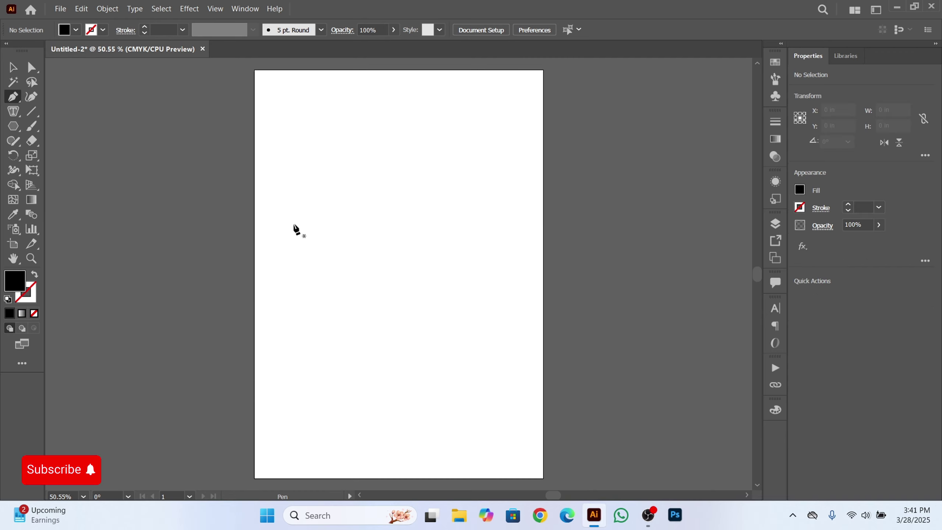
left_click(269, 246)
left_click_drag(453, 270, 585, 317)
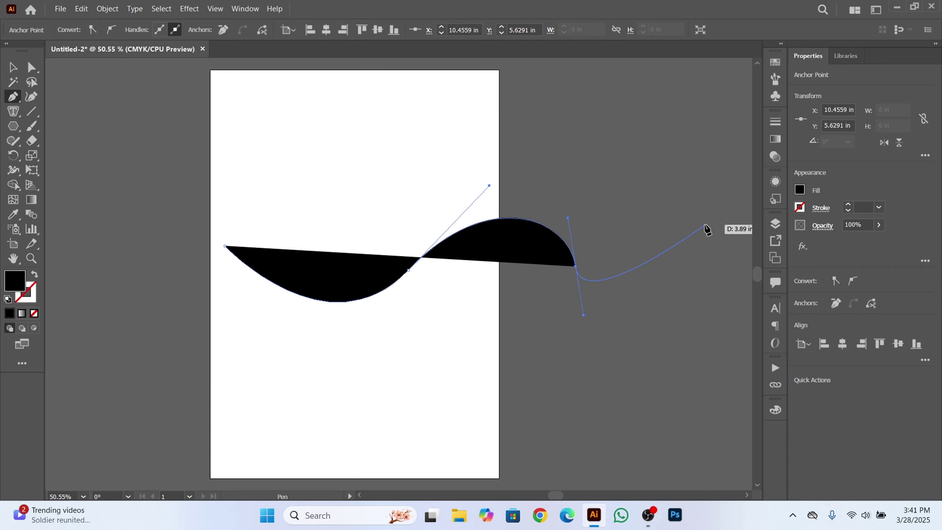
left_click_drag(705, 224, 710, 191)
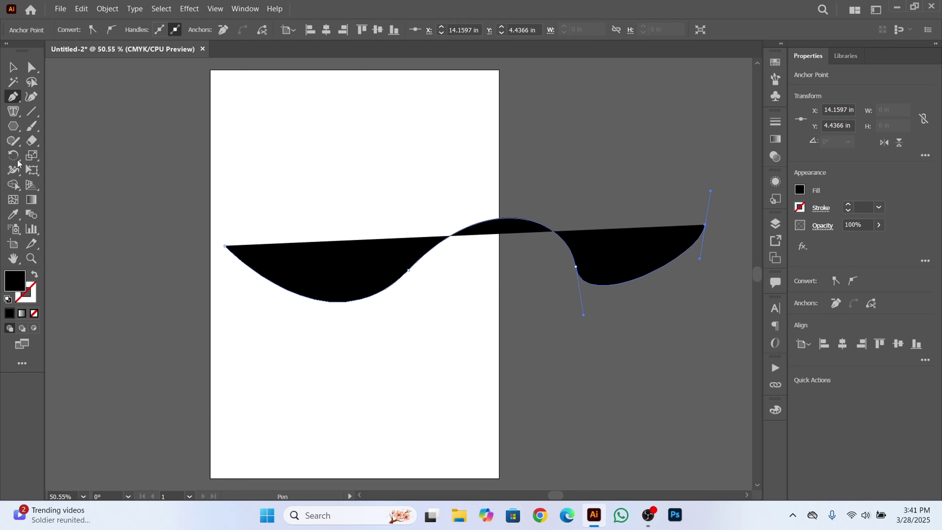
left_click(35, 275)
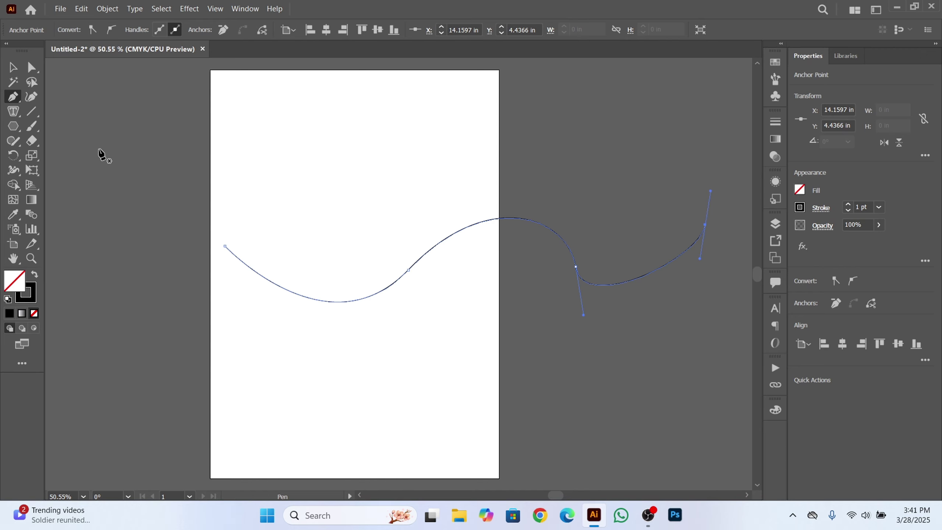
left_click(13, 67)
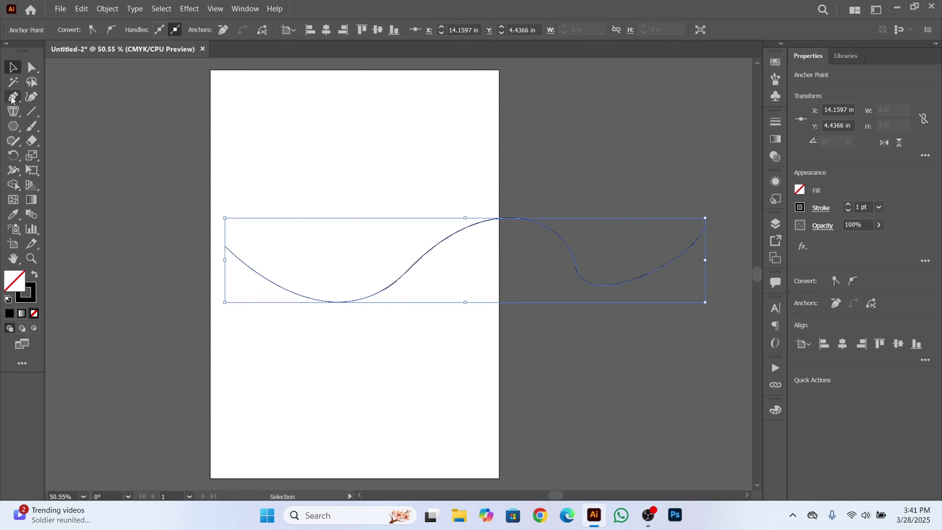
Step: Run placeholder text along the wavy path from its start point using the Type on a Path tool
left_click(19, 117)
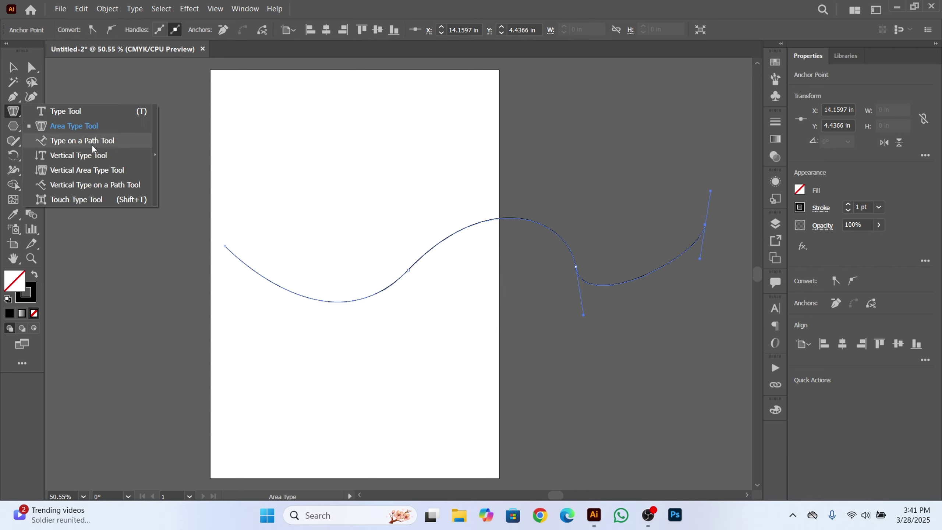
left_click(83, 141)
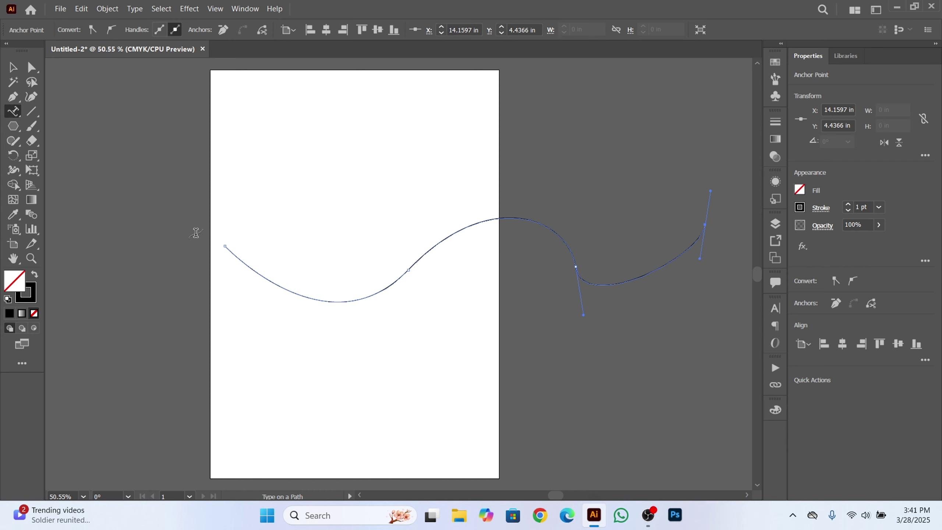
left_click(226, 247)
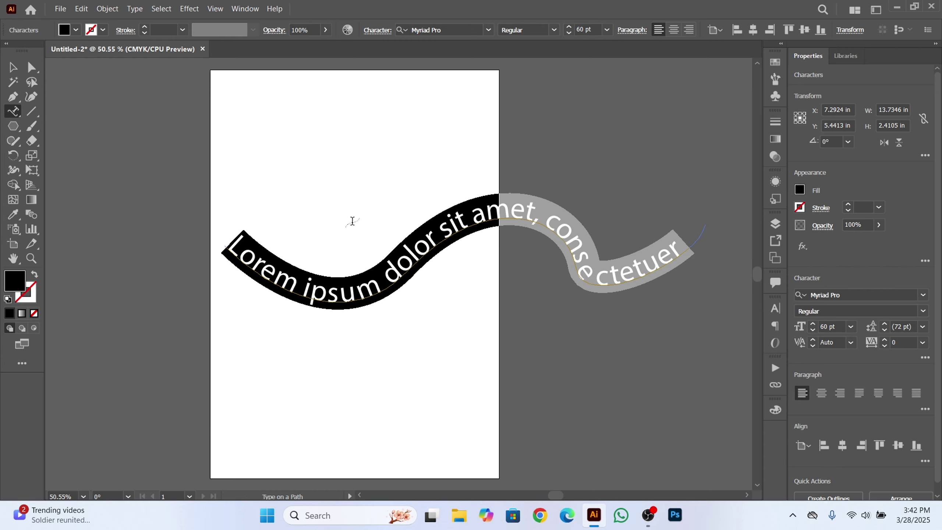
right_click(9, 109)
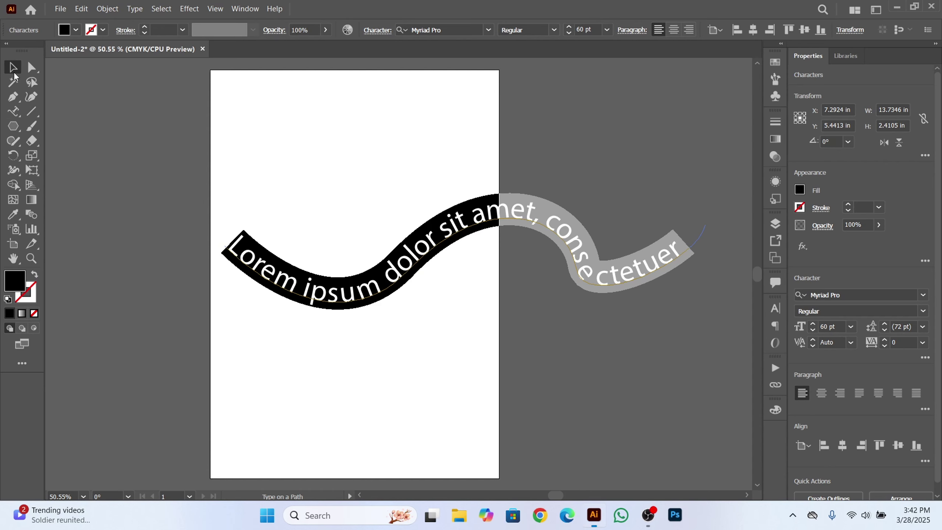
Step: Delete the curved path text from the artboard
left_click(12, 67)
left_click_drag(181, 190, 356, 295)
key("Delete")
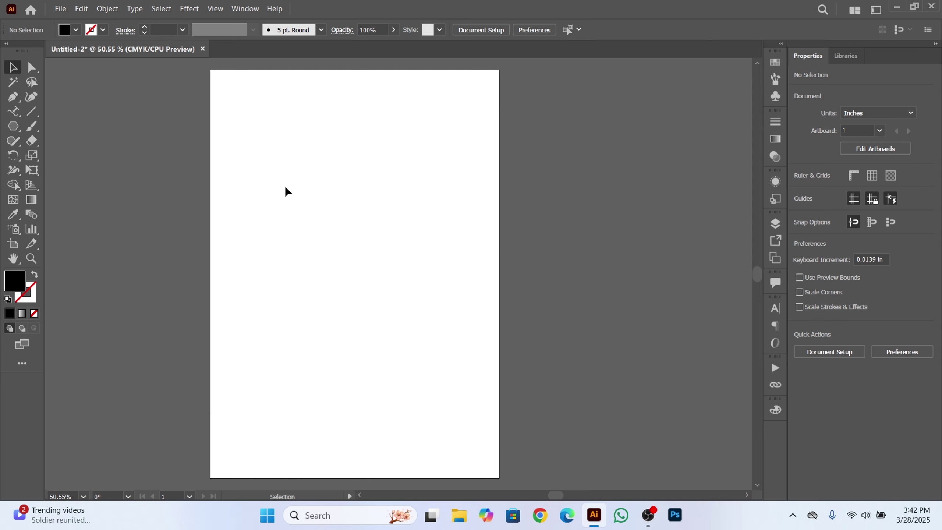
Step: Place a column of placeholder point text in the right half of the artboard with the Vertical Type tool
left_click(17, 116)
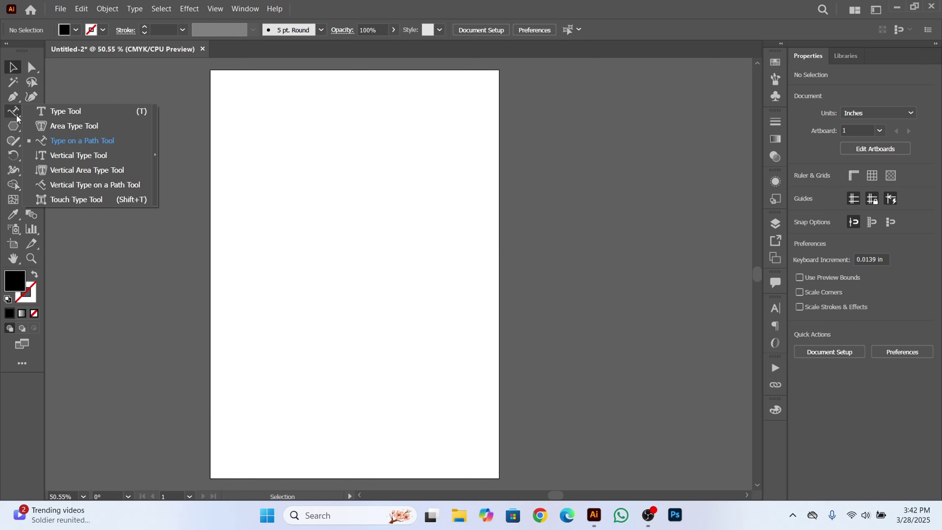
left_click(76, 162)
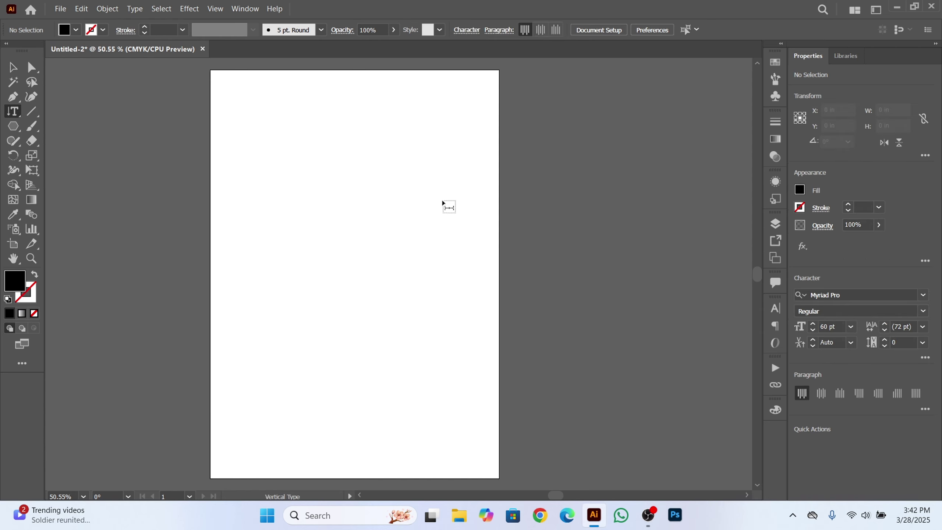
left_click(429, 193)
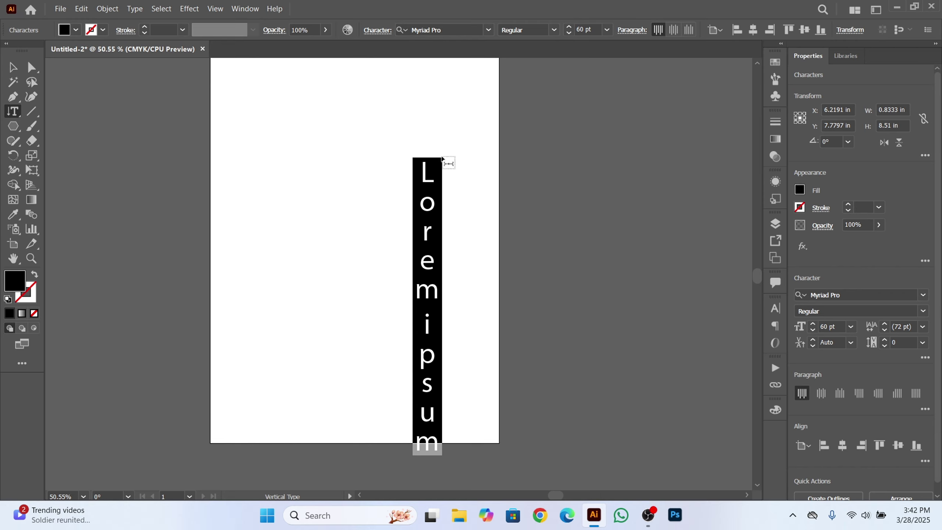
left_click(11, 118)
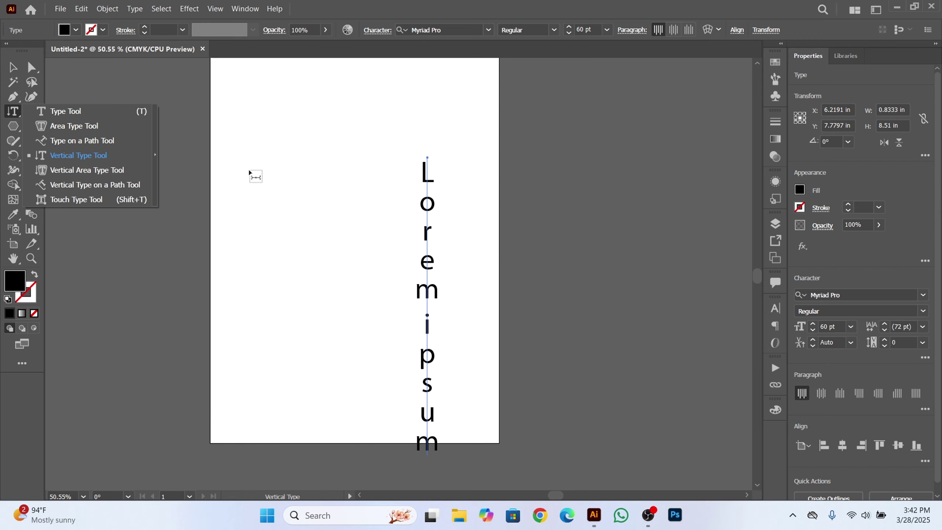
Step: Draw a black rounded rectangle about 4.04 × 4.34 in over the artboard's left edge and convert it into vertical placeholder text
left_click(12, 127)
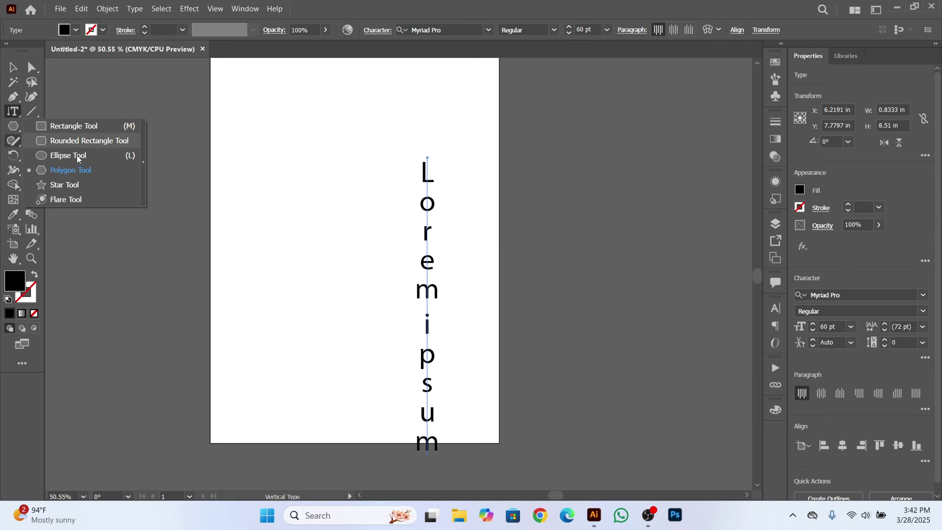
left_click(74, 141)
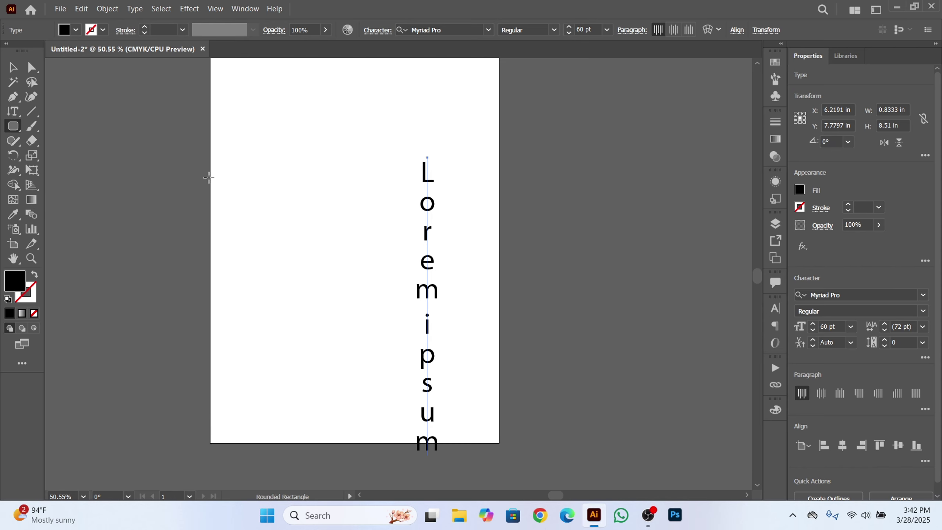
left_click_drag(196, 152, 337, 304)
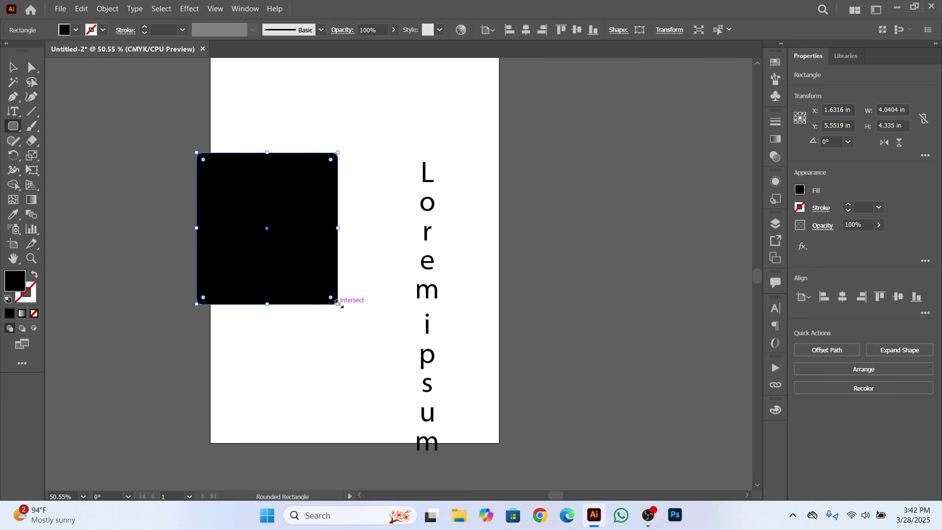
left_click(13, 112)
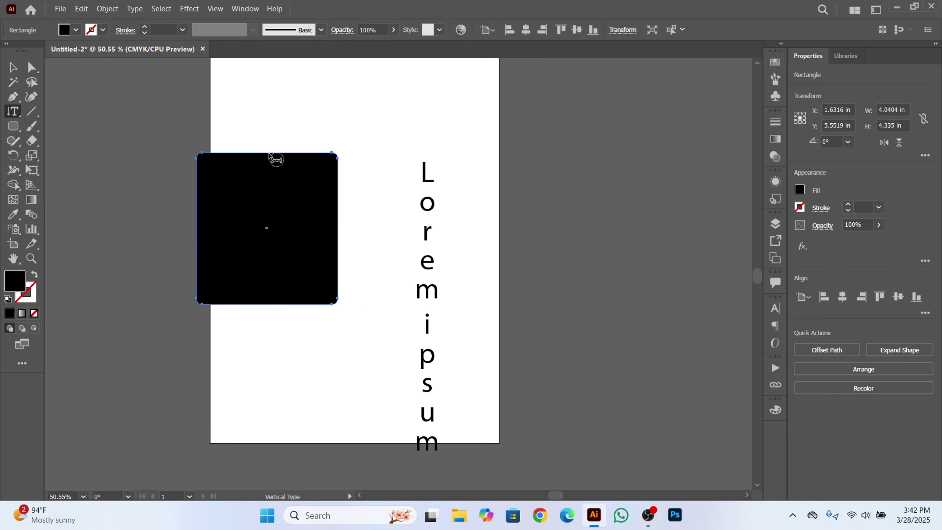
left_click(286, 152)
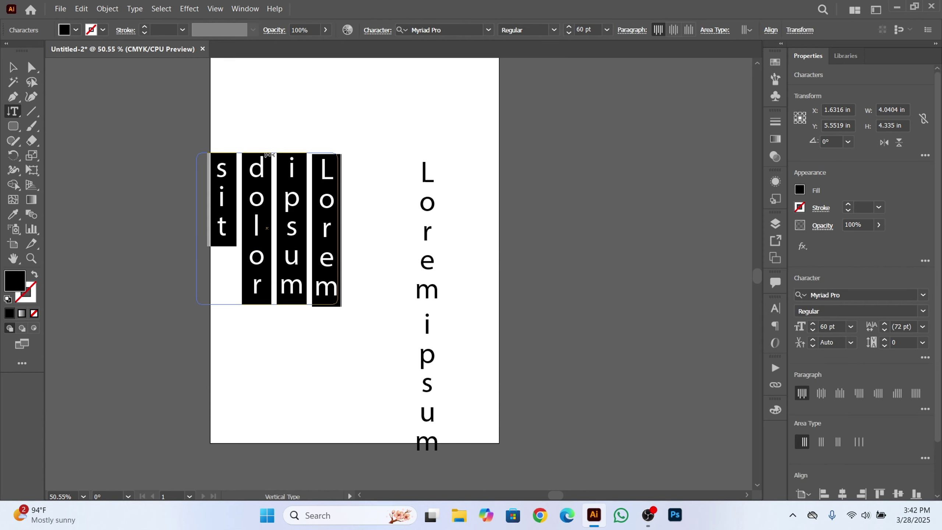
Step: Delete both the vertical text column and the rounded-rectangle text area
left_click(12, 68)
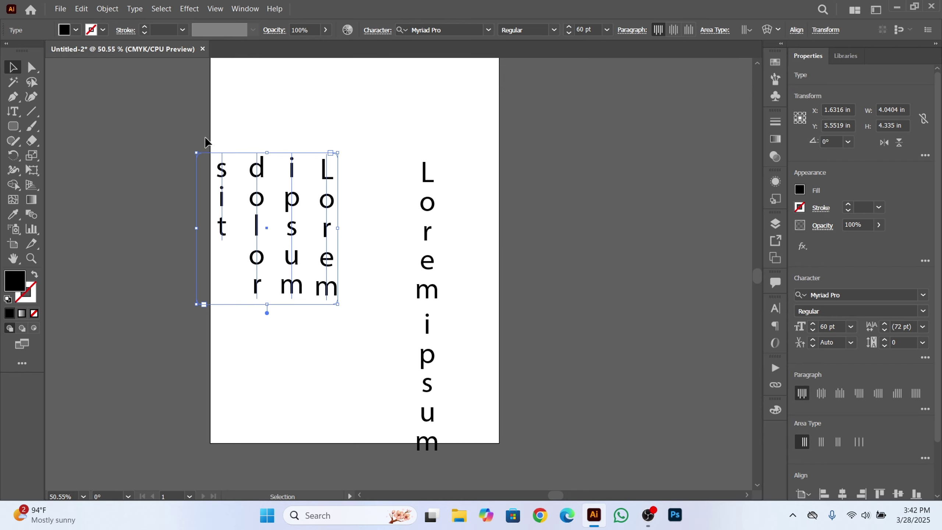
left_click_drag(209, 135, 586, 413)
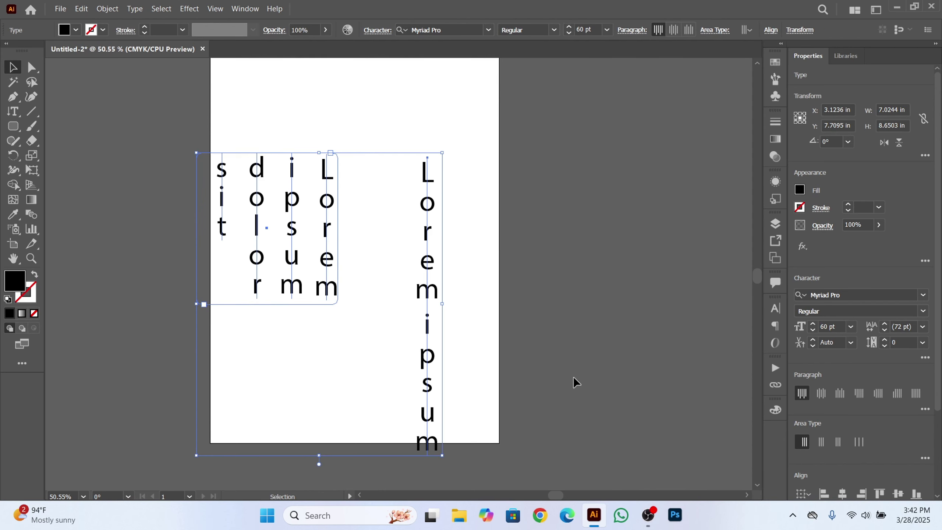
key("Delete")
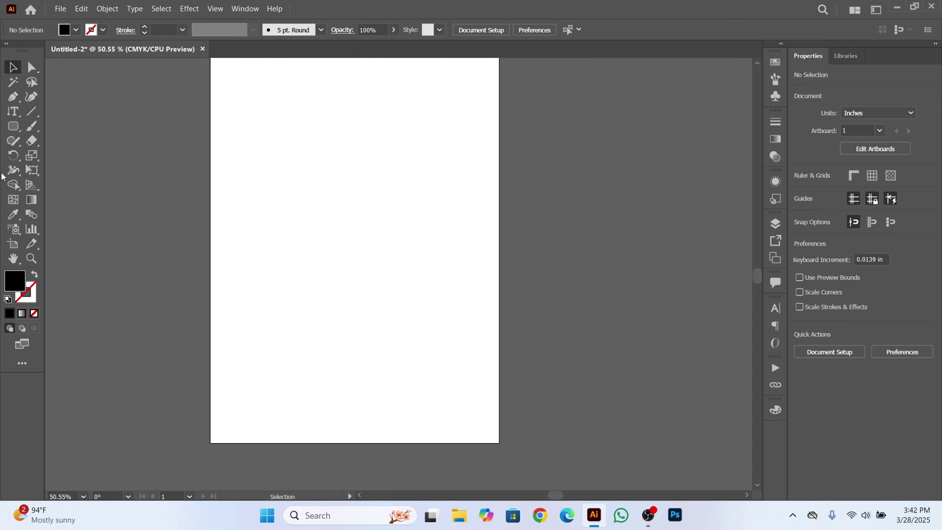
Step: Draw a new open wavy path about 12.95 × 2.95 in with the Pen tool, with a 1 pt black stroke and no fill
left_click(13, 121)
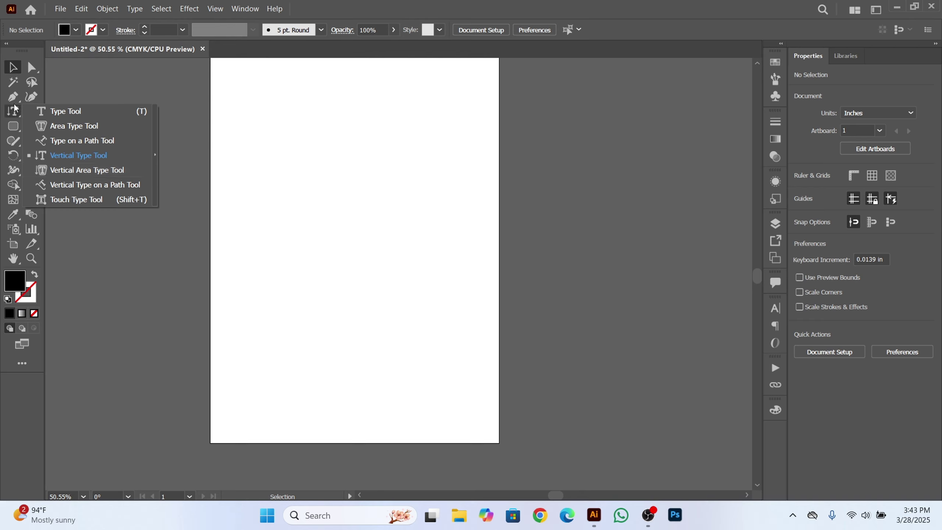
key("p")
left_click(222, 238)
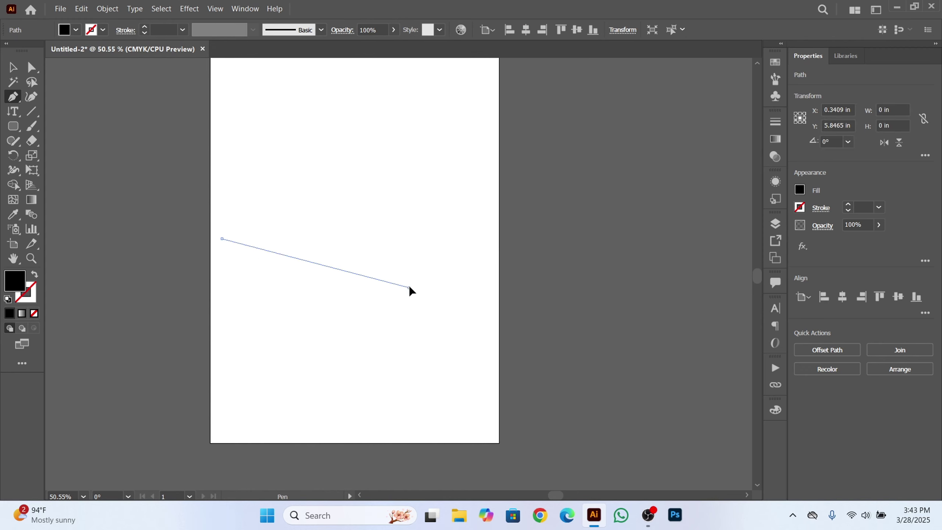
left_click_drag(409, 288, 421, 237)
left_click_drag(565, 261, 654, 323)
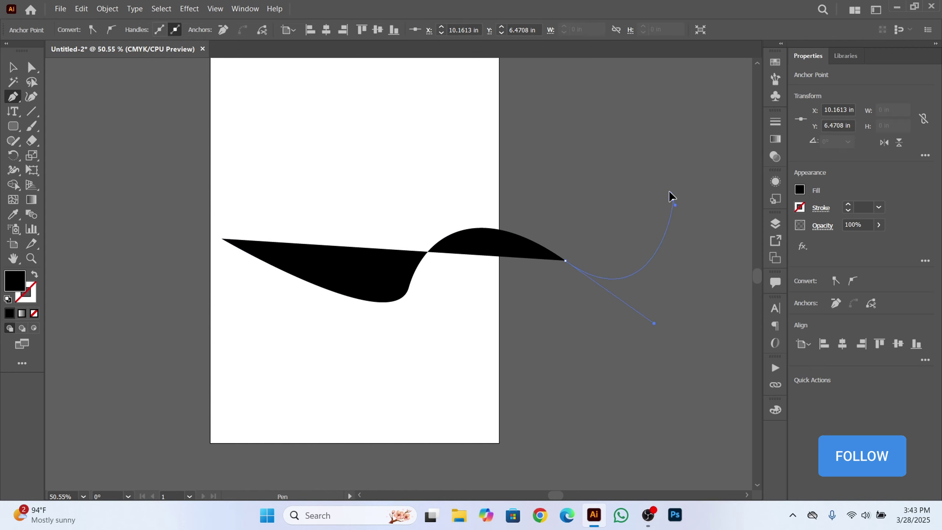
left_click_drag(672, 199, 662, 179)
key("Escape")
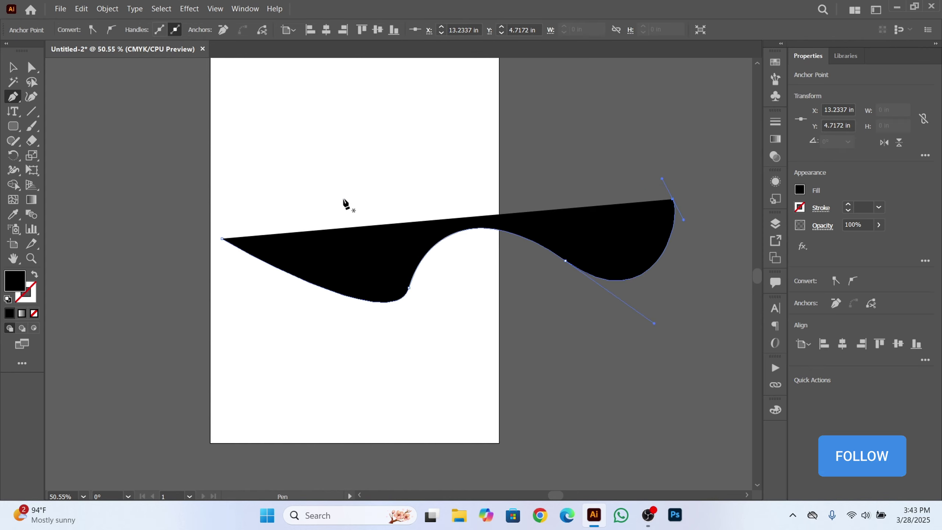
left_click(35, 275)
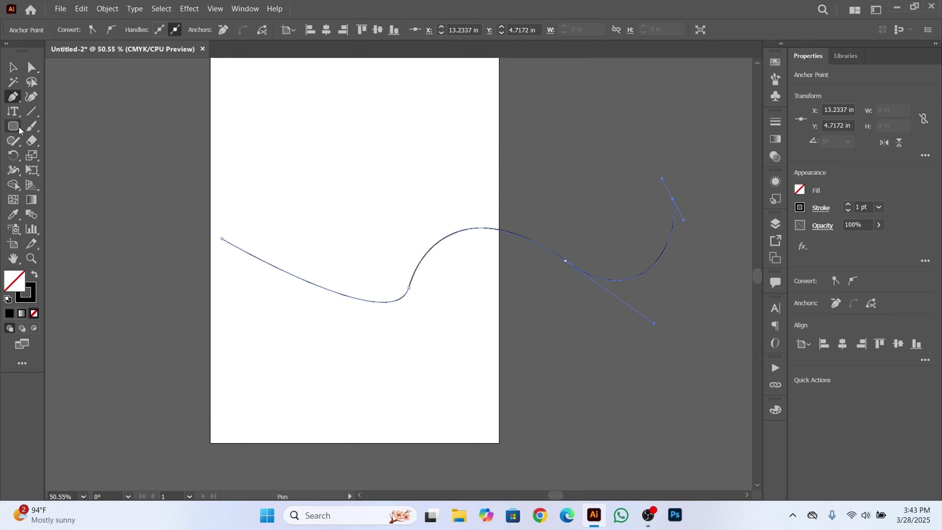
Step: Fill the new wavy path with vertical placeholder text using the Vertical Area Type tool
left_click(12, 111)
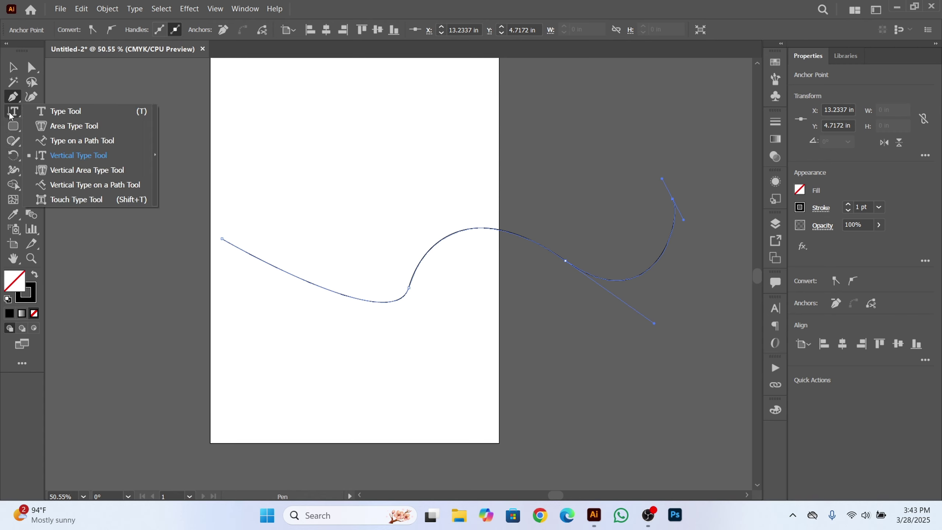
left_click(97, 172)
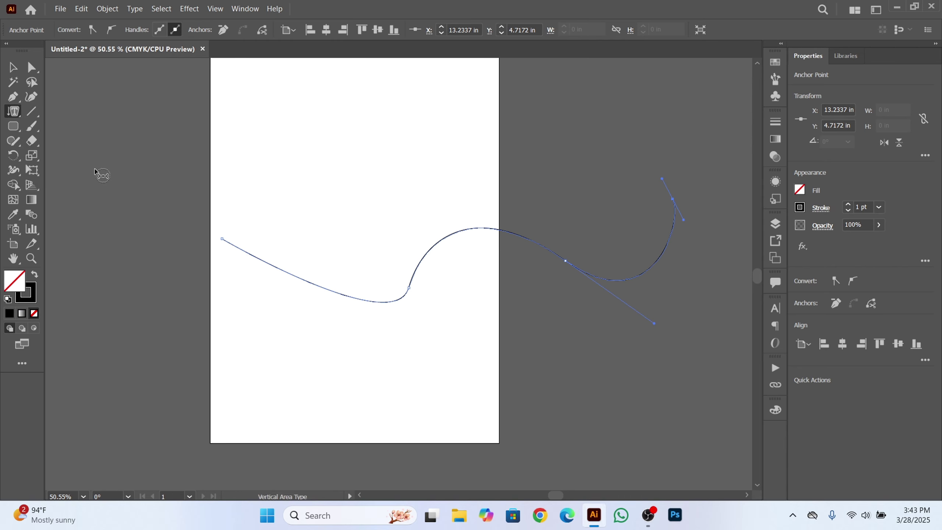
left_click(228, 245)
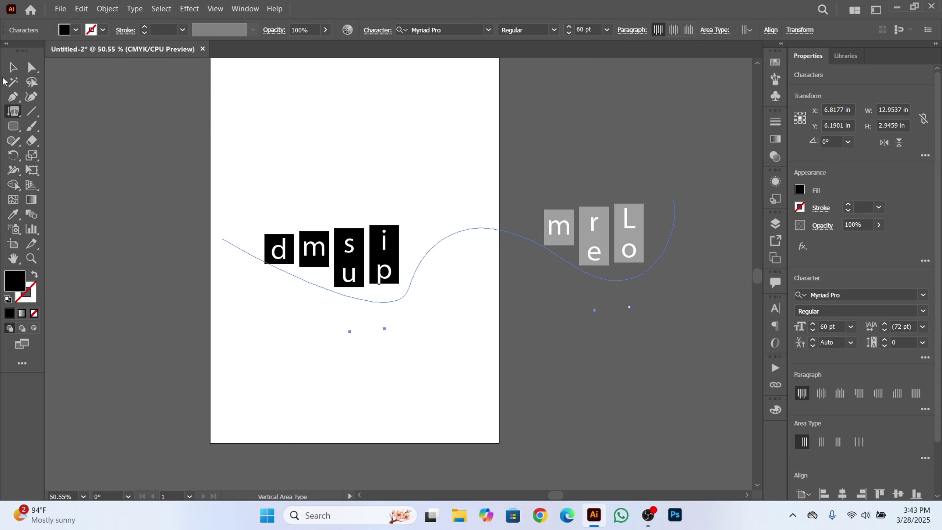
key("Escape")
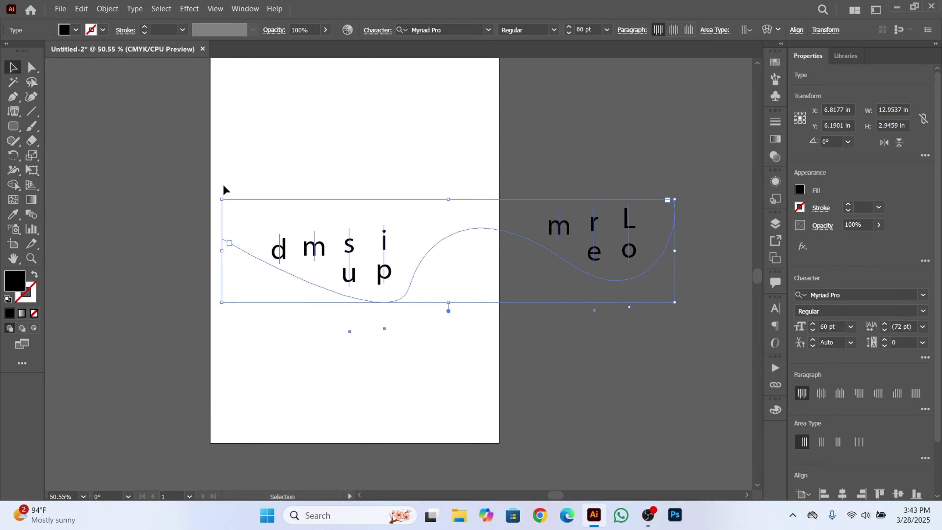
Step: Delete the vertical text in the wavy path and try the Vertical Area Type tool on the empty artboard
key("Delete")
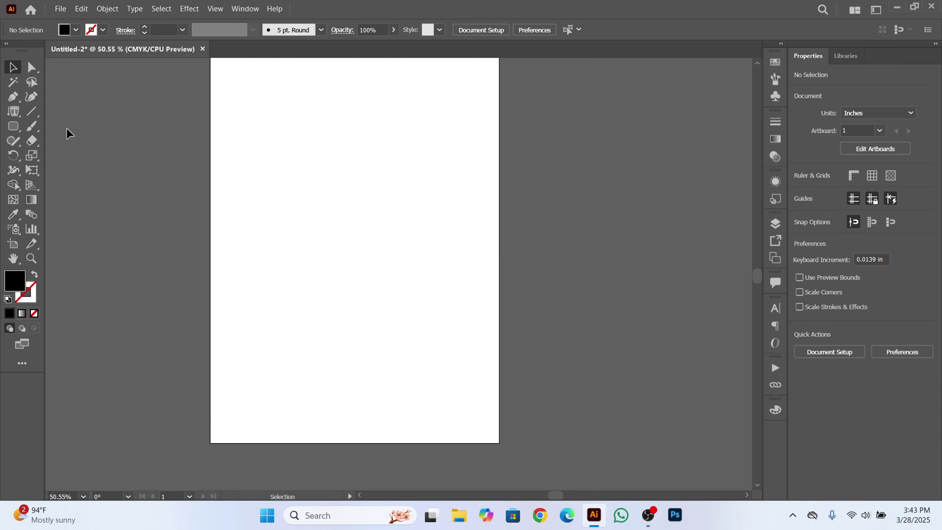
left_click(19, 116)
left_click(353, 262)
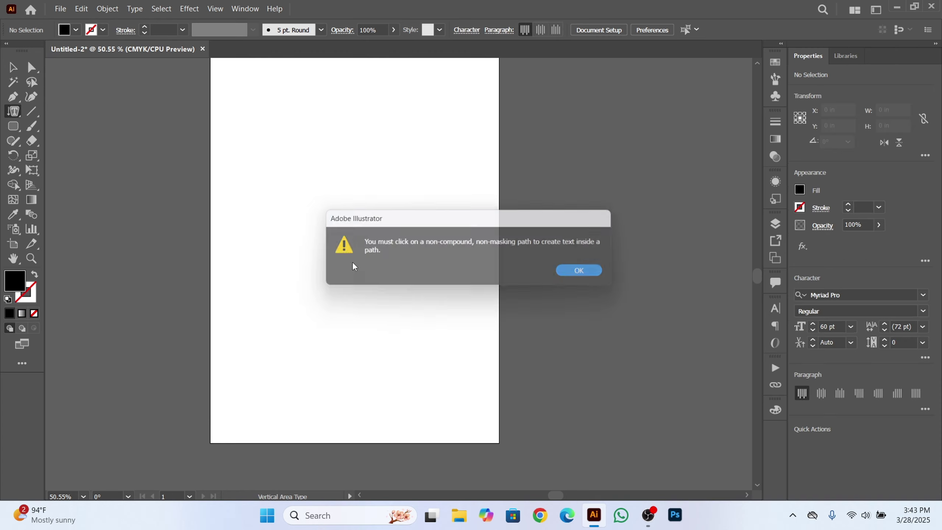
left_click(585, 275)
Step: Draw a black ellipse about 5.51 × 3.75 in and fill it with placeholder text using the Vertical Area Type tool
left_click(18, 125)
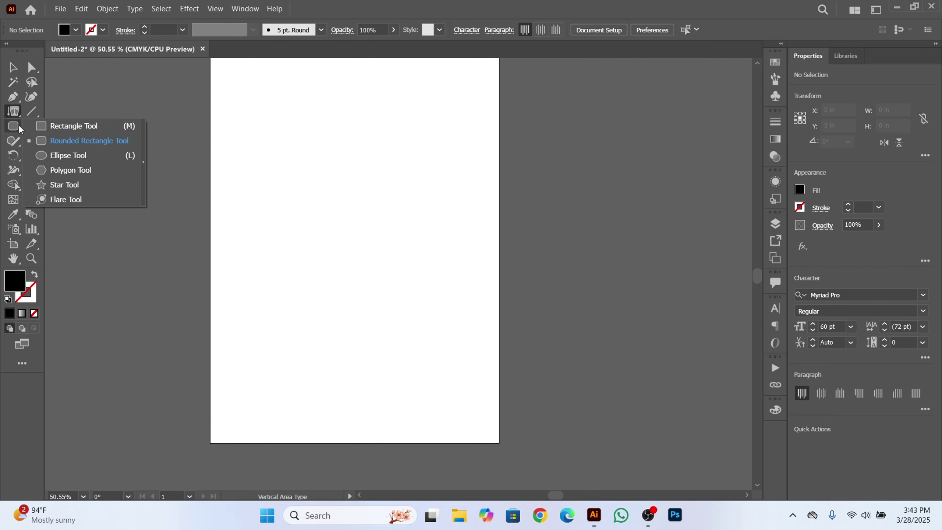
left_click(94, 155)
left_click_drag(284, 206, 477, 338)
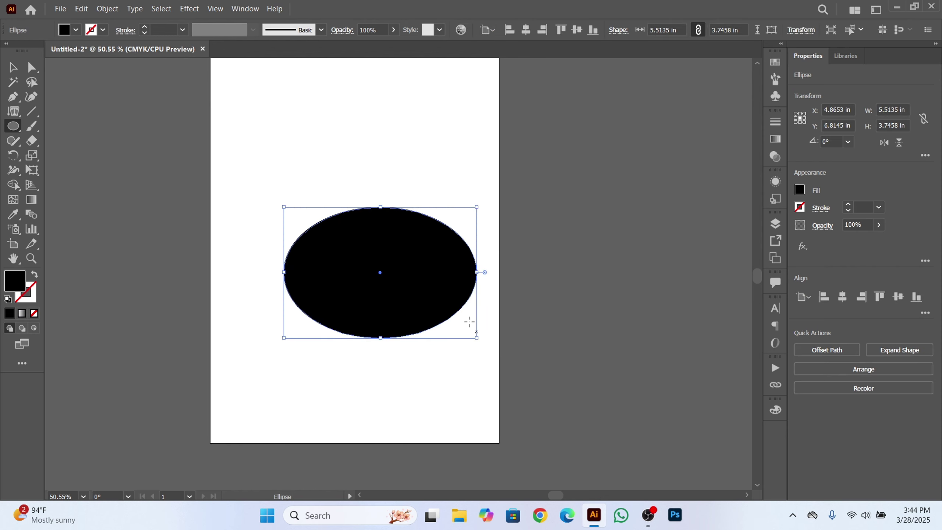
left_click(13, 111)
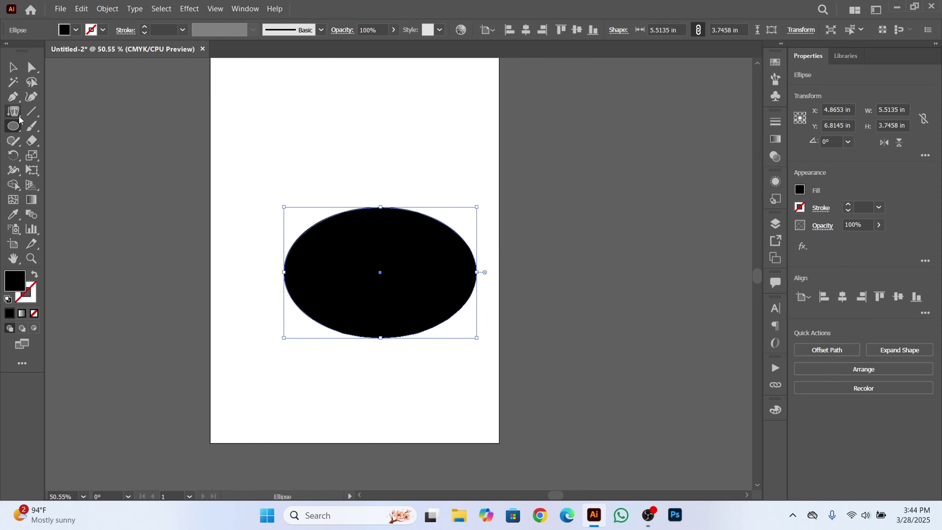
left_click(327, 218)
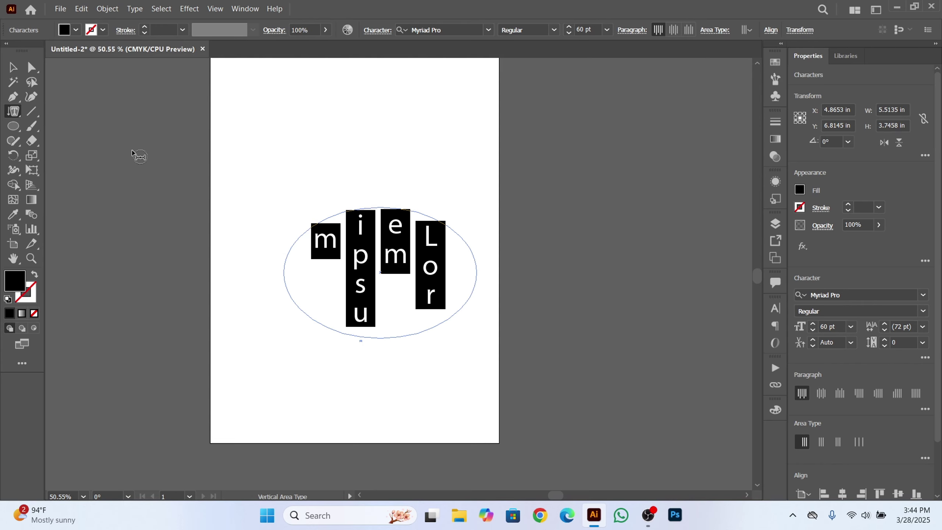
Step: Delete the elliptical area of vertical text from the artboard
left_click(10, 117)
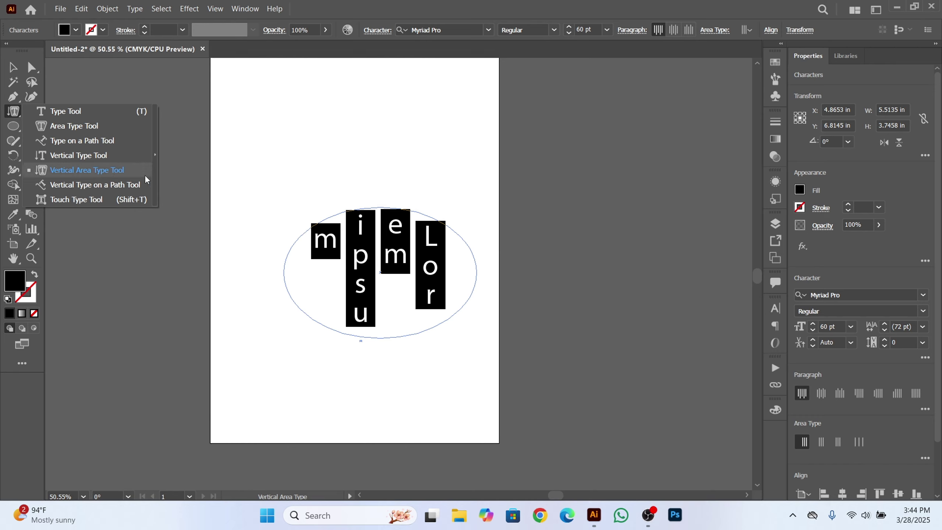
left_click(12, 67)
left_click_drag(263, 177, 565, 383)
key("Delete")
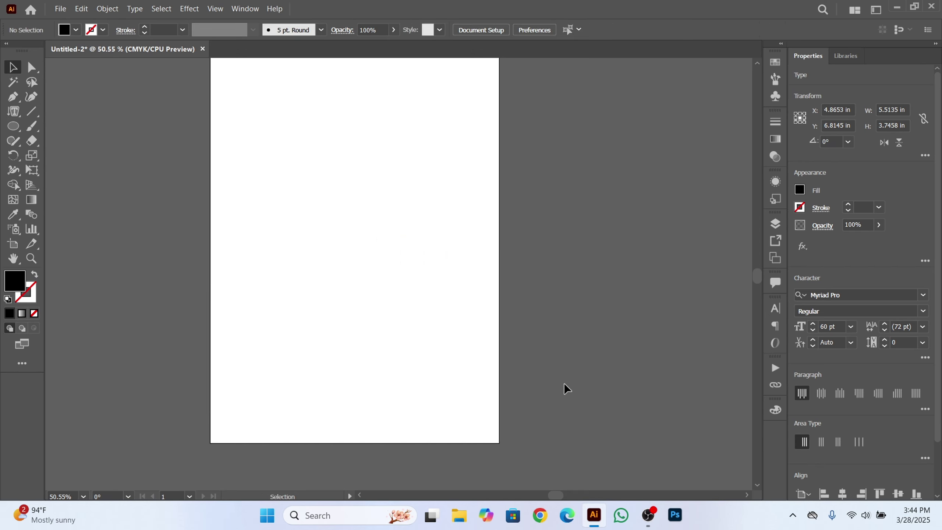
Step: Draw a black rounded rectangle about 6.17 × 5.25 in over the artboard's right edge and run vertical placeholder text along its outline
left_click(13, 127)
left_click(85, 139)
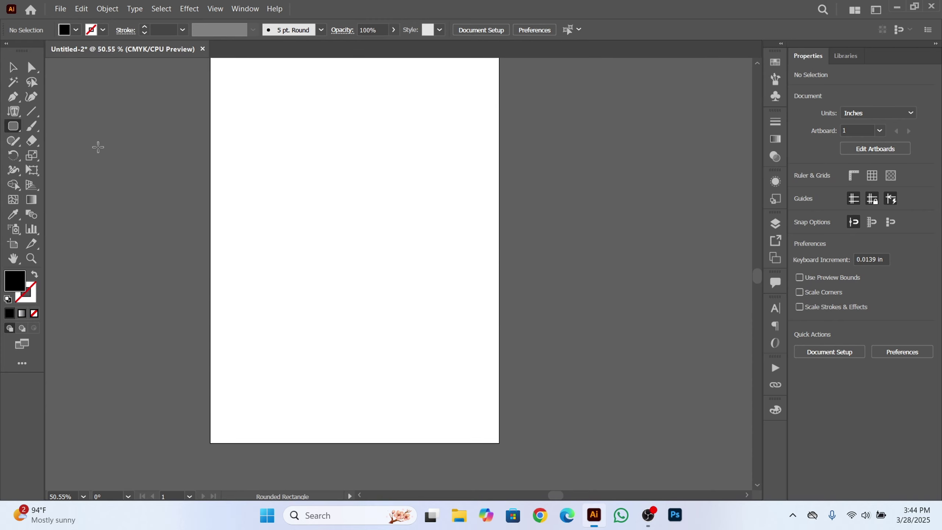
mouse_move(303, 202)
left_mouse_down()
mouse_move(508, 386)
mouse_move(519, 385)
left_mouse_up()
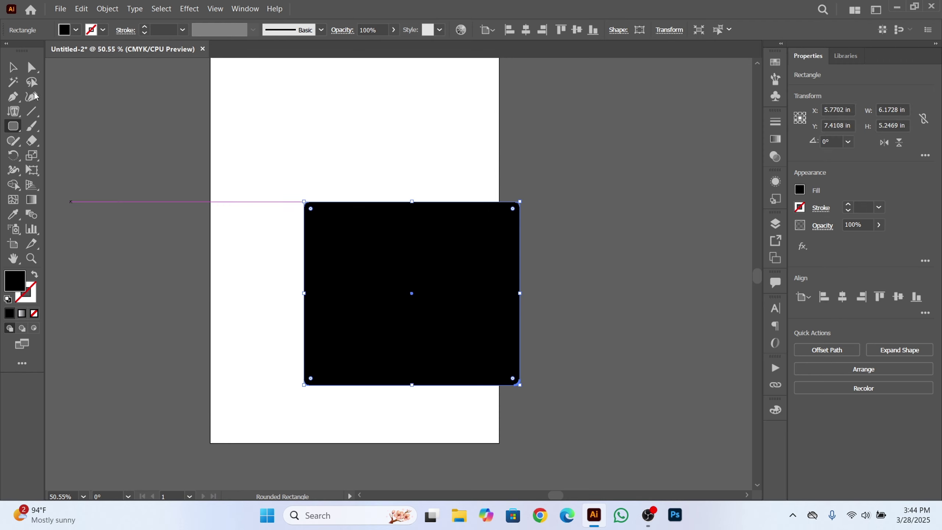
left_click(13, 112)
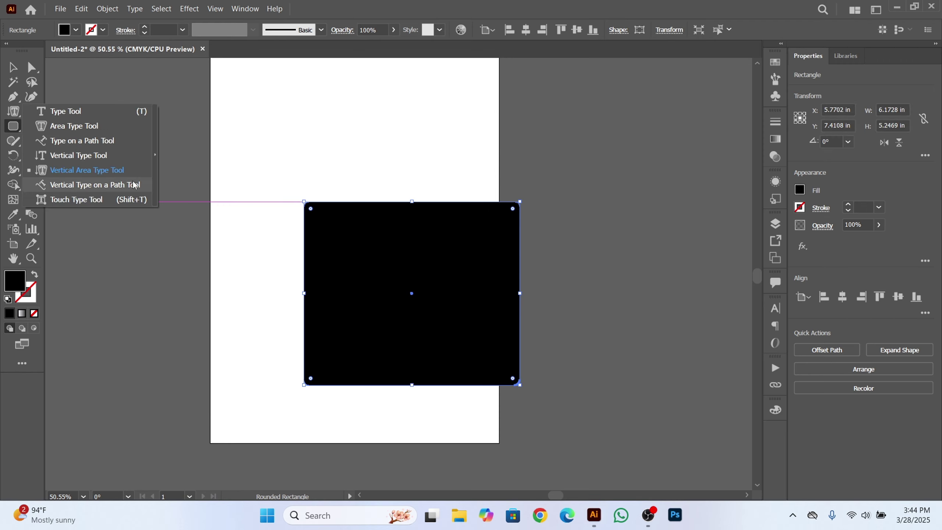
left_click(128, 184)
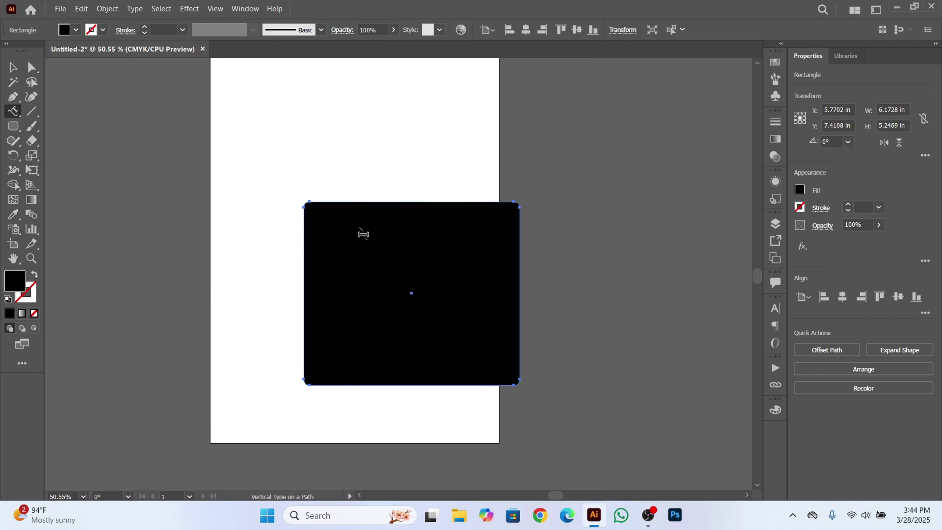
left_click(336, 202)
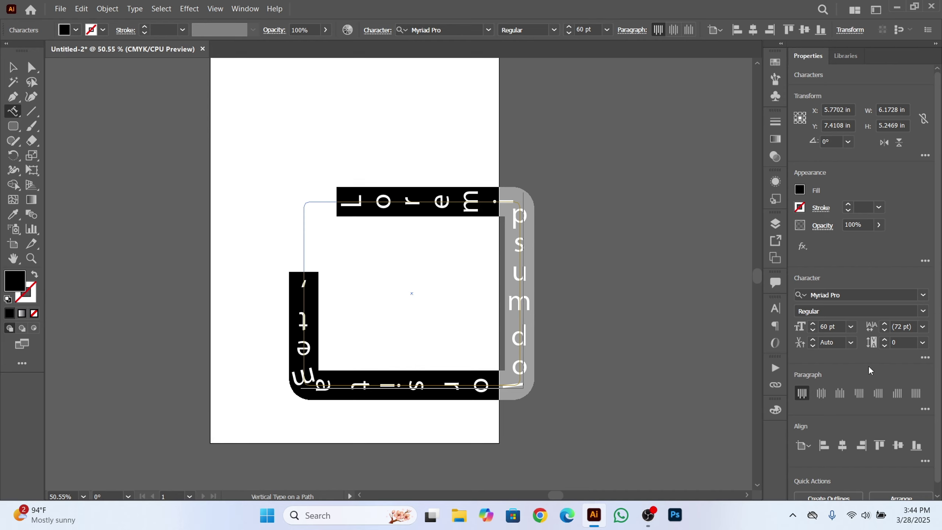
Step: Set the font size of the text along the rounded rectangle to 14 pt
left_click(851, 327)
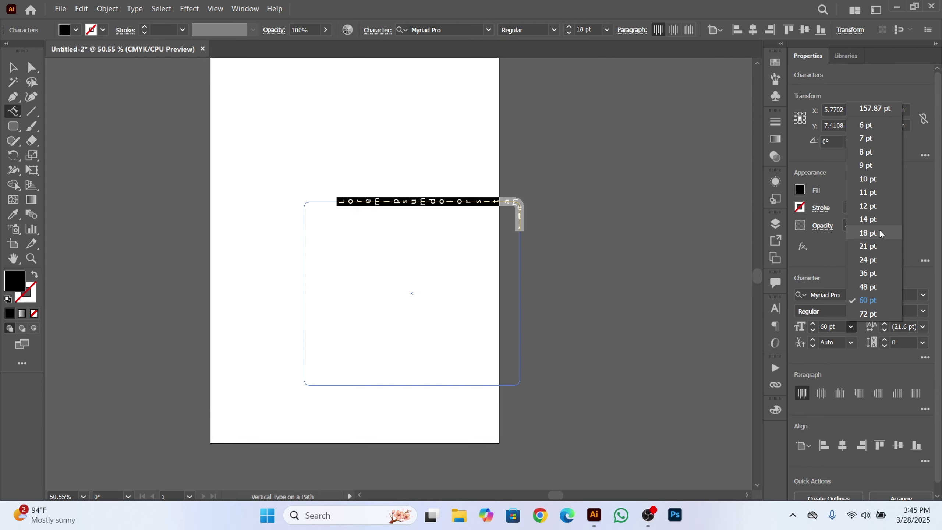
left_click(877, 219)
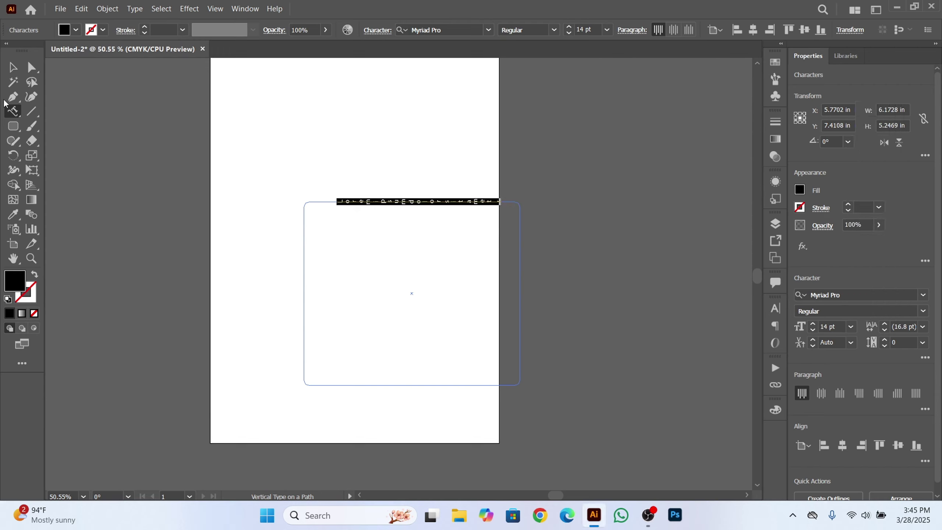
left_click(12, 67)
Step: Draw a black rectangle about 3.75 × 4.21 in over the artboard's left edge and run vertical placeholder text along its outline
left_click_drag(13, 126, 96, 149)
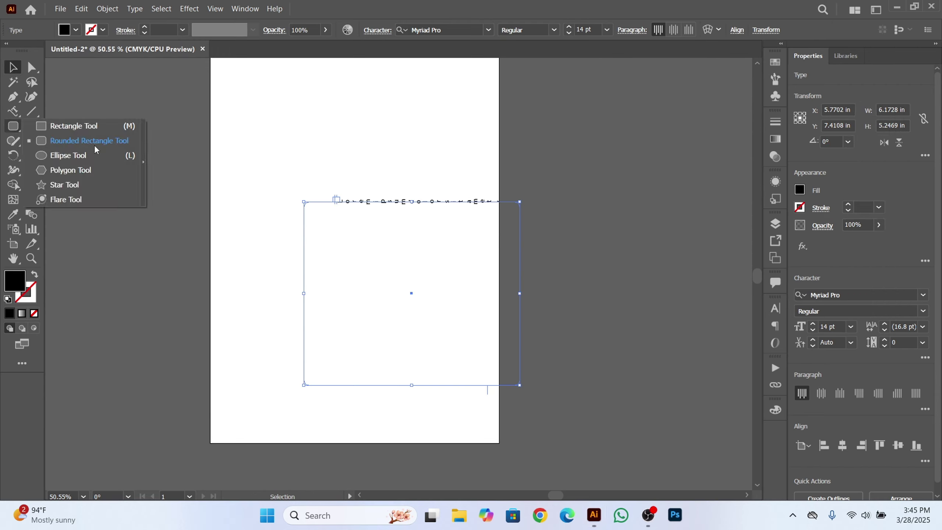
left_click(96, 129)
left_click_drag(139, 186, 269, 333)
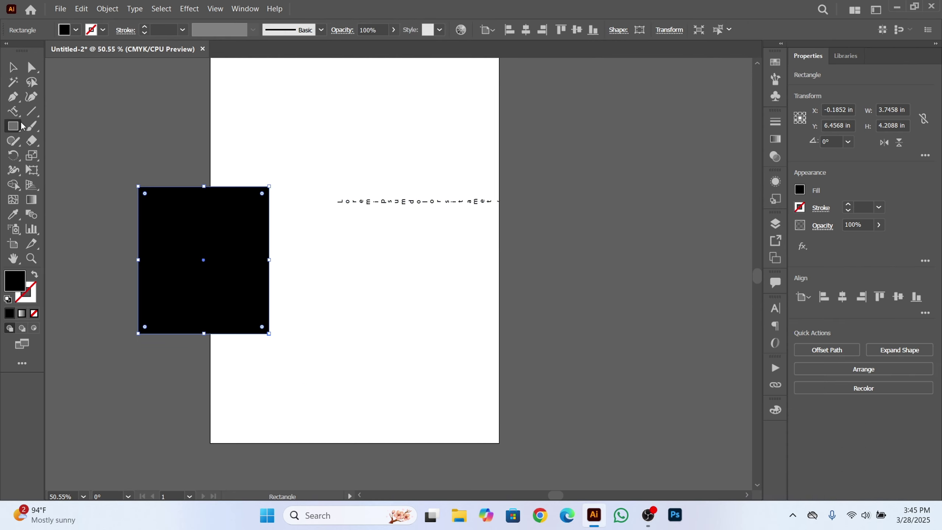
left_click_drag(12, 111, 86, 183)
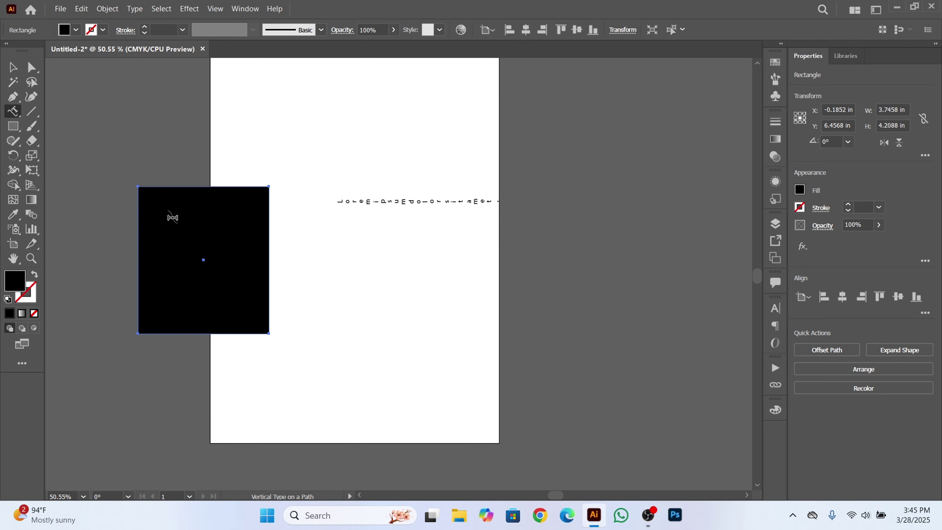
left_click(160, 186)
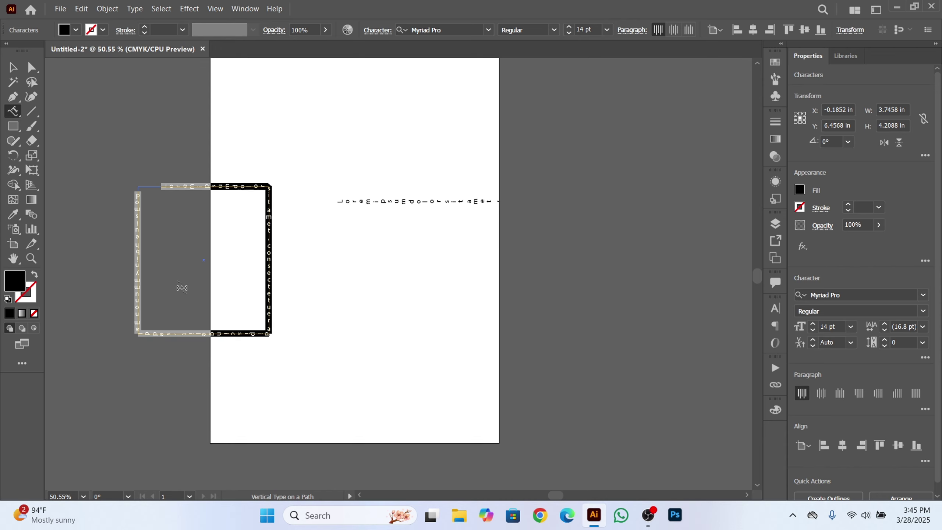
Step: Draw an unfilled open wavy path about 7.66 × 2.72 in with a 1 pt stroke and run vertical placeholder text along it
left_click(7, 100)
left_click(391, 313)
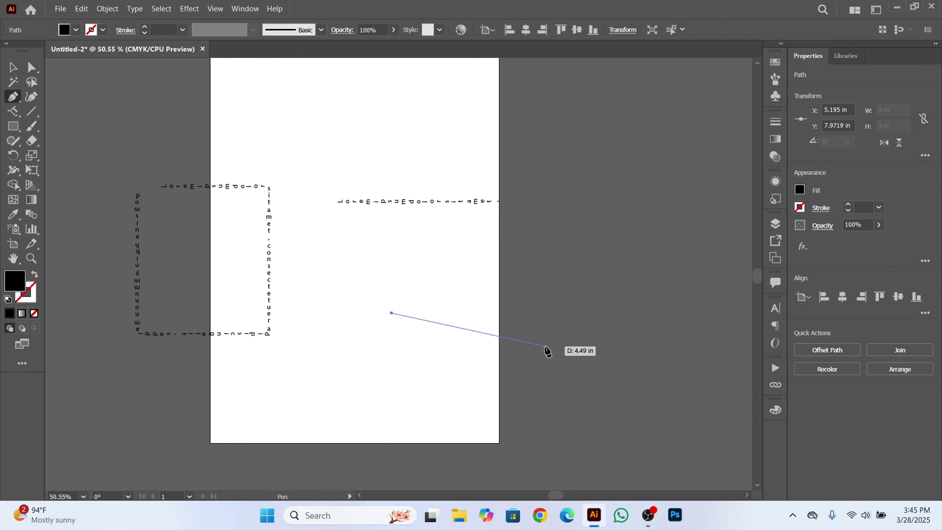
left_click_drag(547, 349, 686, 330)
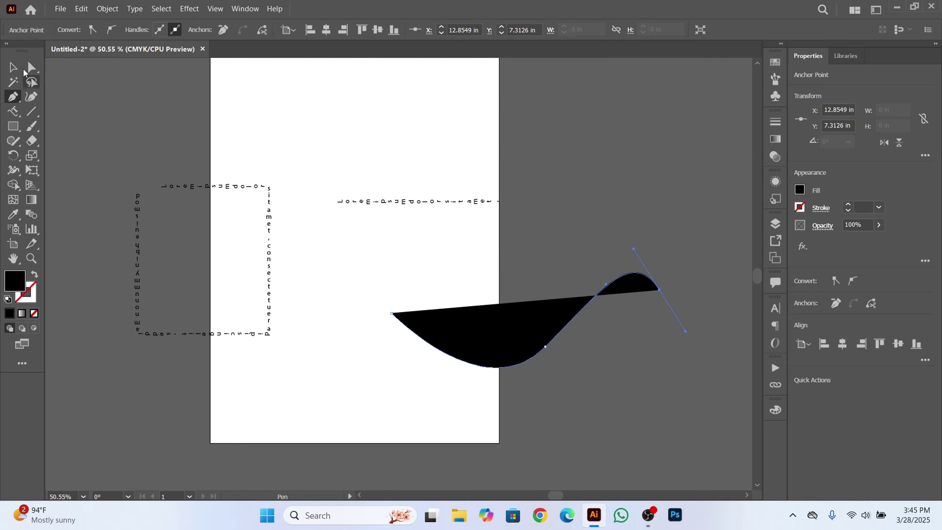
left_click(35, 276)
left_click(13, 111)
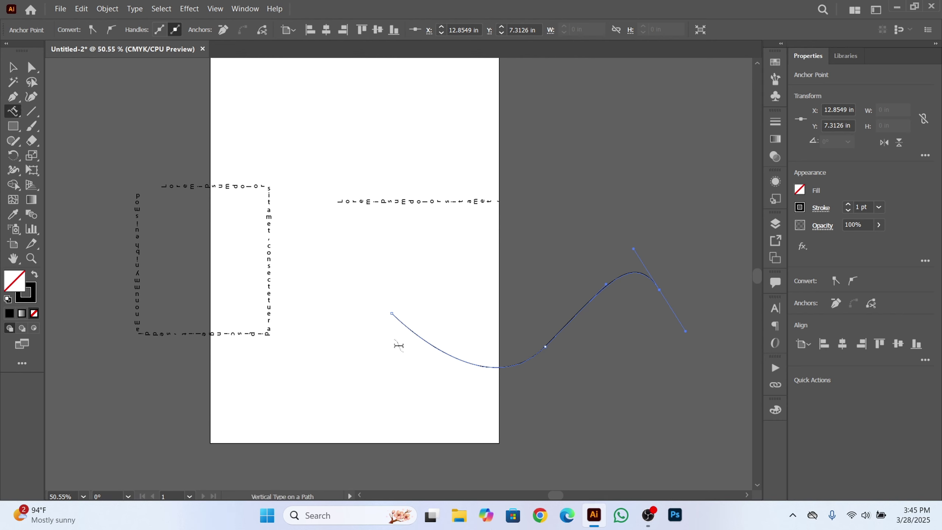
left_click(398, 319)
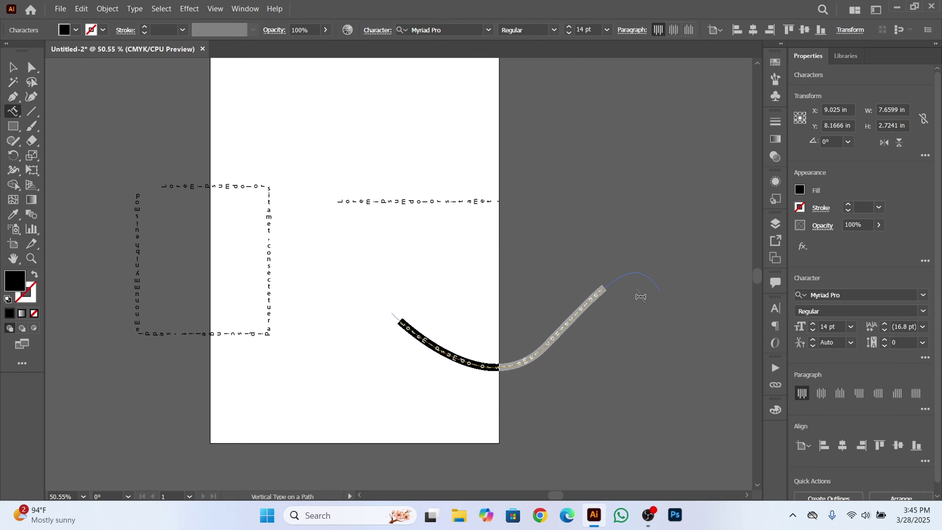
Step: Add the point text "Grapich" to the empty artboard and enlarge it to about 5.01 × 2.10 in
left_click(15, 113)
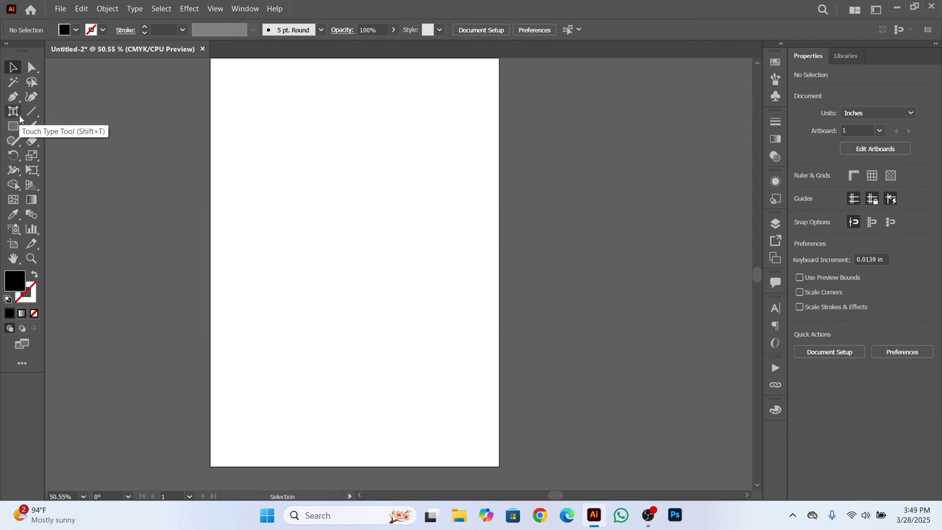
left_click(19, 116)
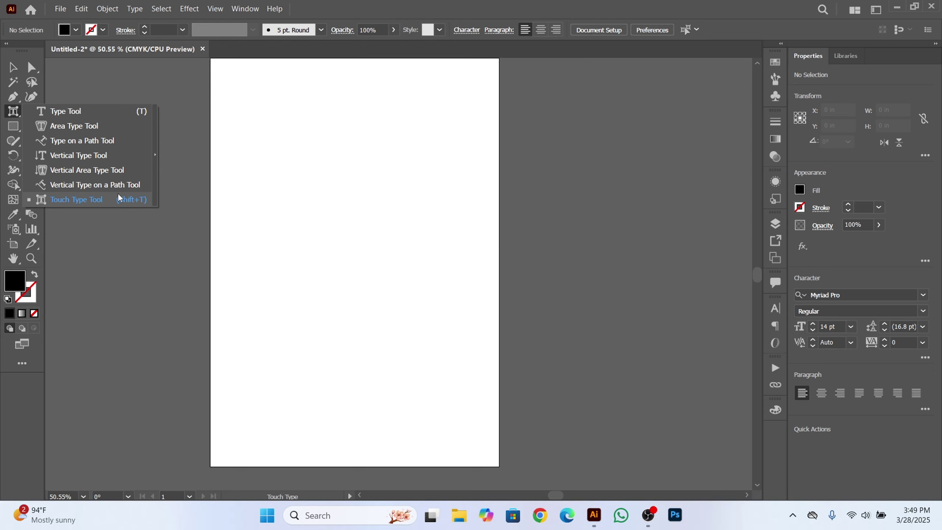
left_click(87, 112)
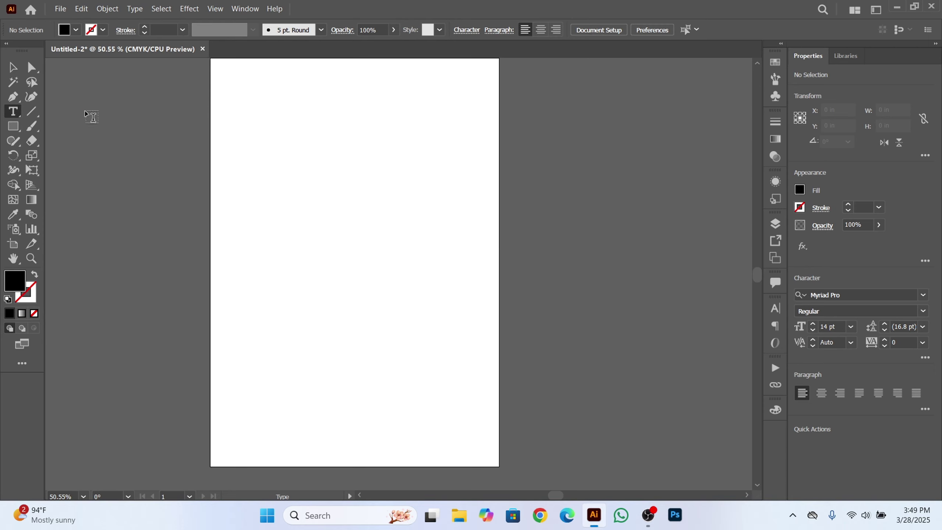
left_click(335, 217)
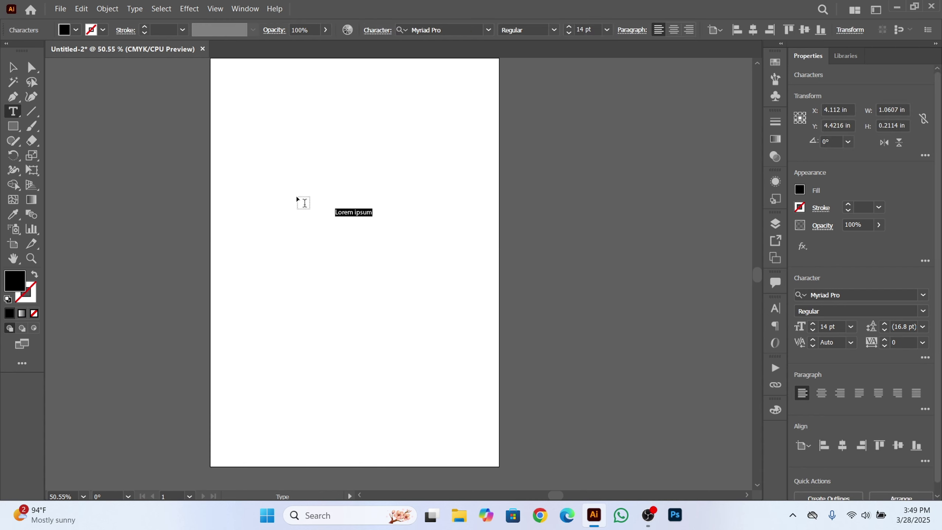
type("Grapich")
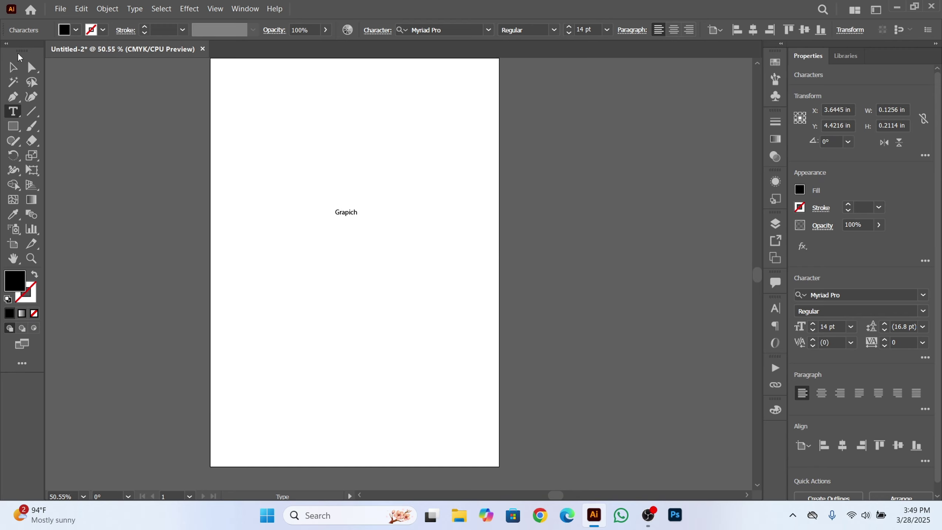
left_click(12, 67)
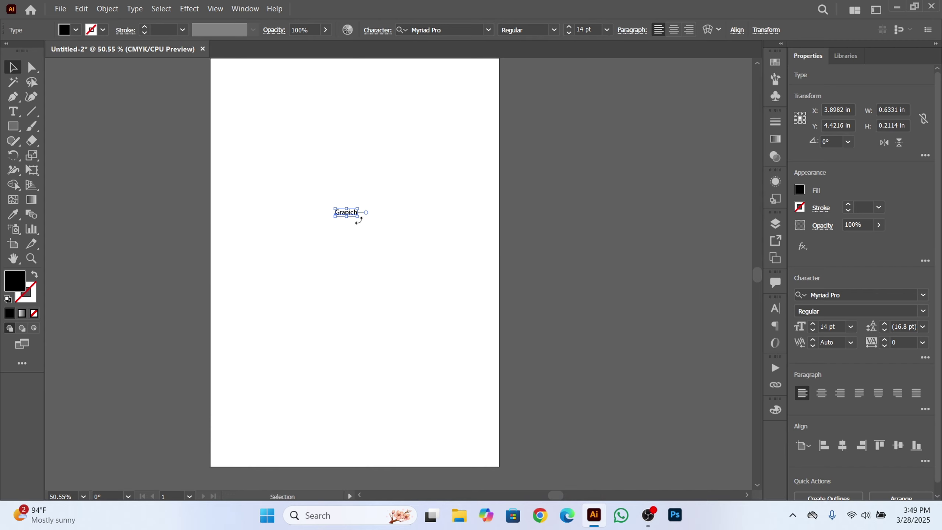
left_click_drag(364, 221, 510, 293)
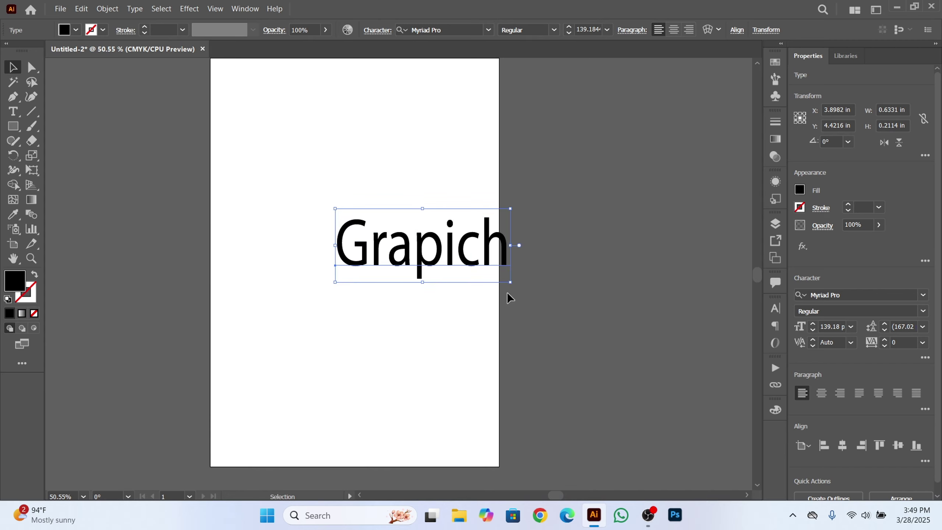
Step: Enlarge the letters G and p of "Grapich" individually with the Touch Type tool
left_click(22, 114)
left_click(12, 112)
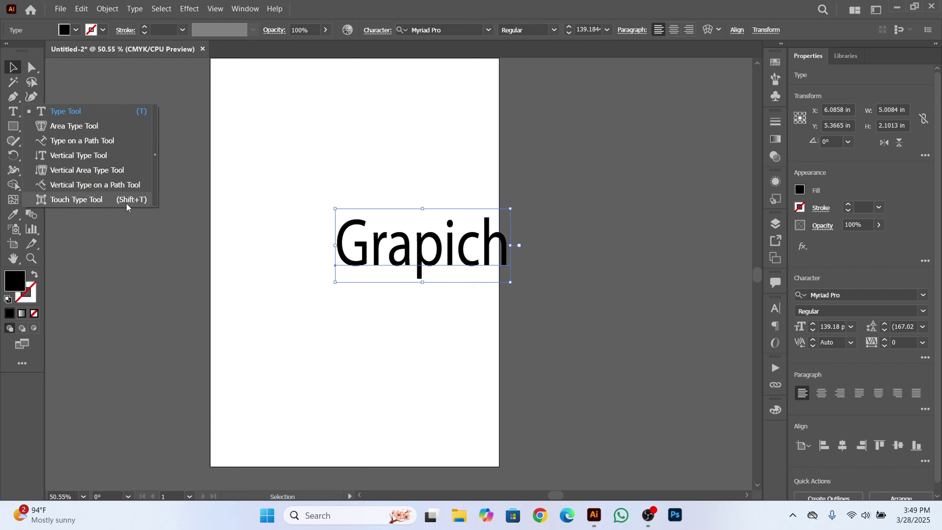
left_click(99, 202)
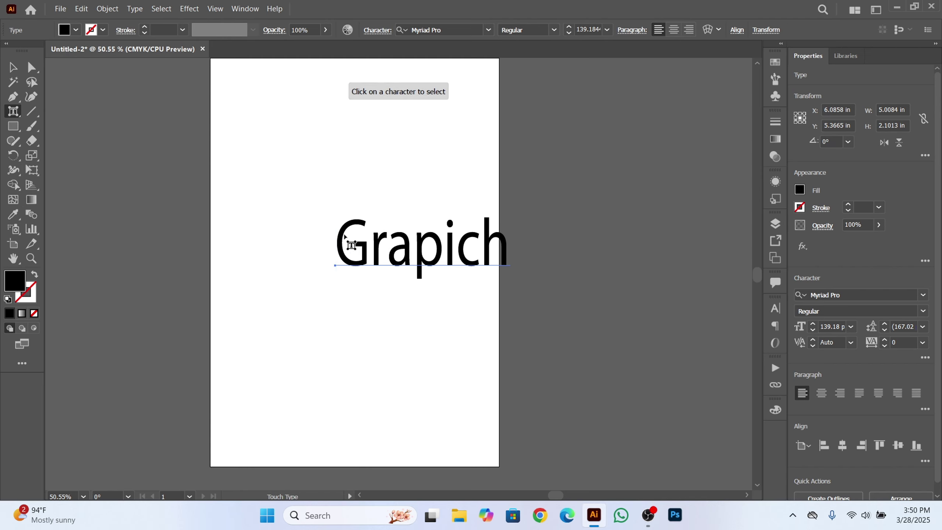
left_click(345, 238)
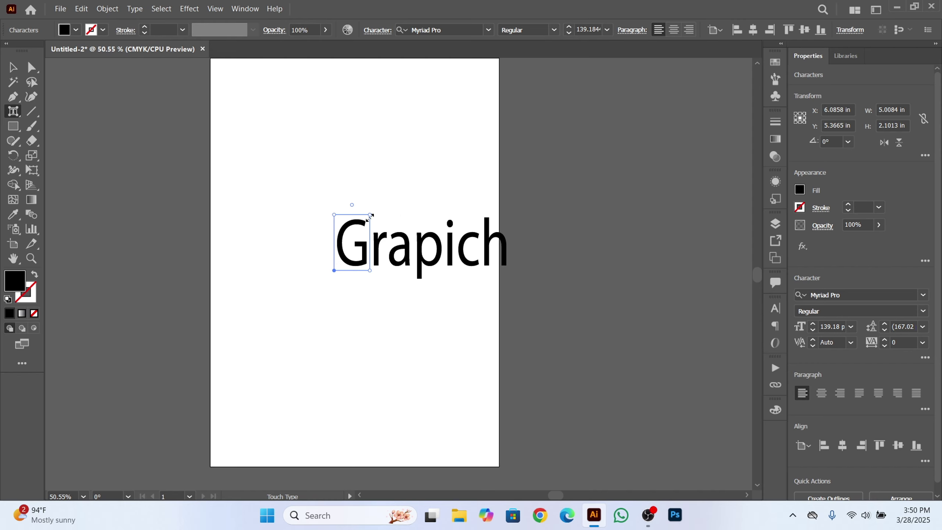
left_click_drag(371, 216, 417, 64)
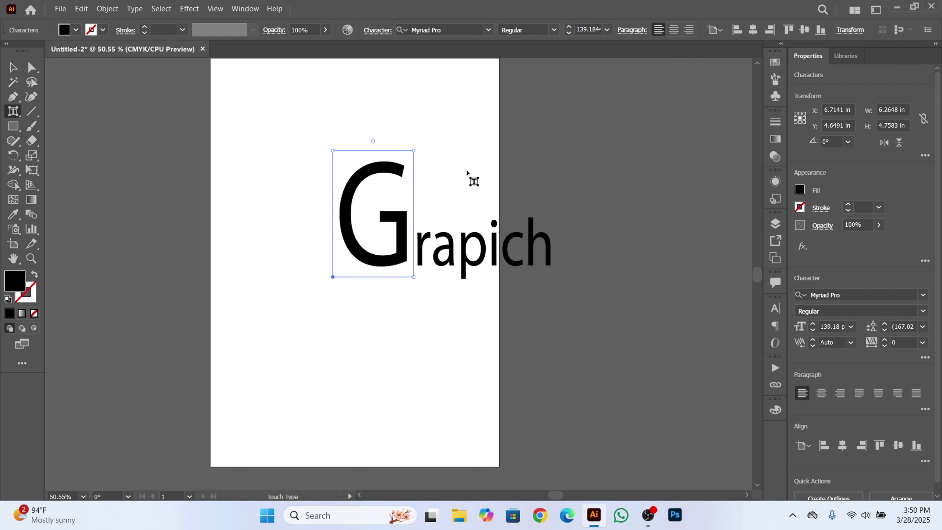
left_click(475, 254)
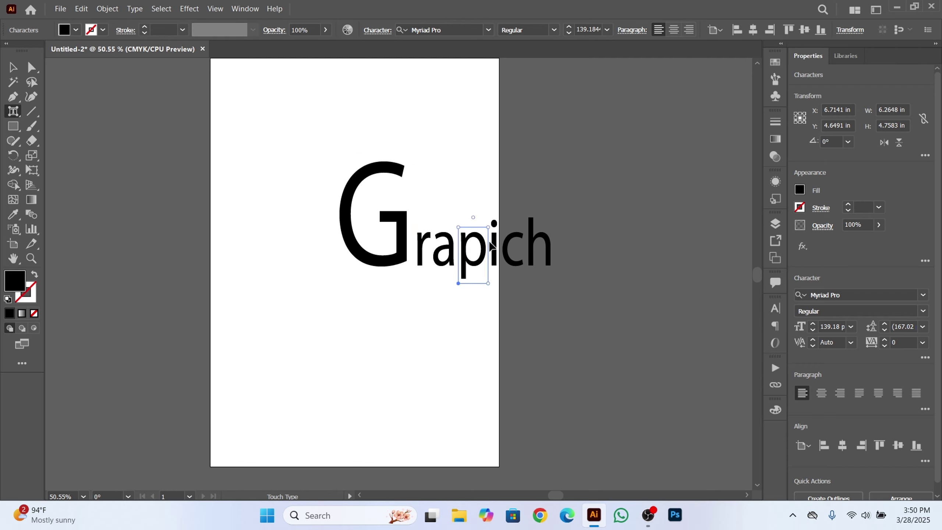
left_click_drag(488, 227, 559, 34)
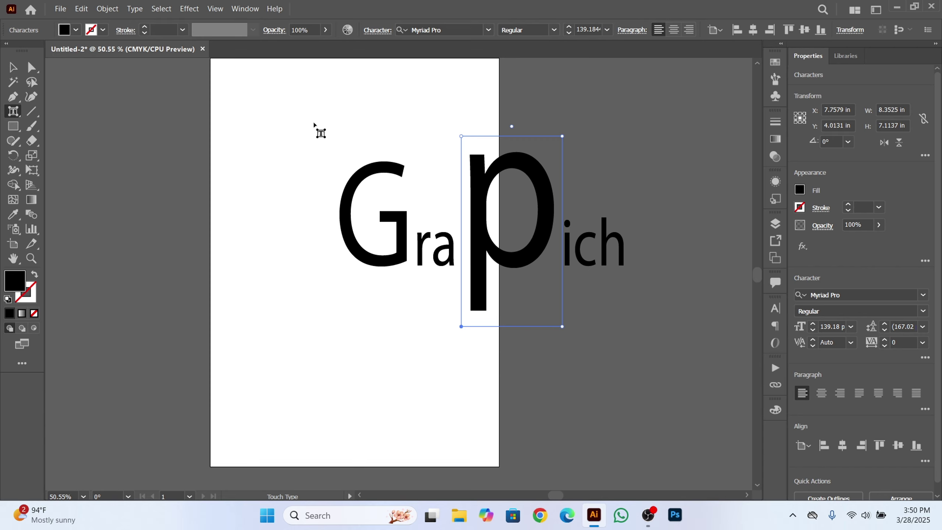
right_click(13, 112)
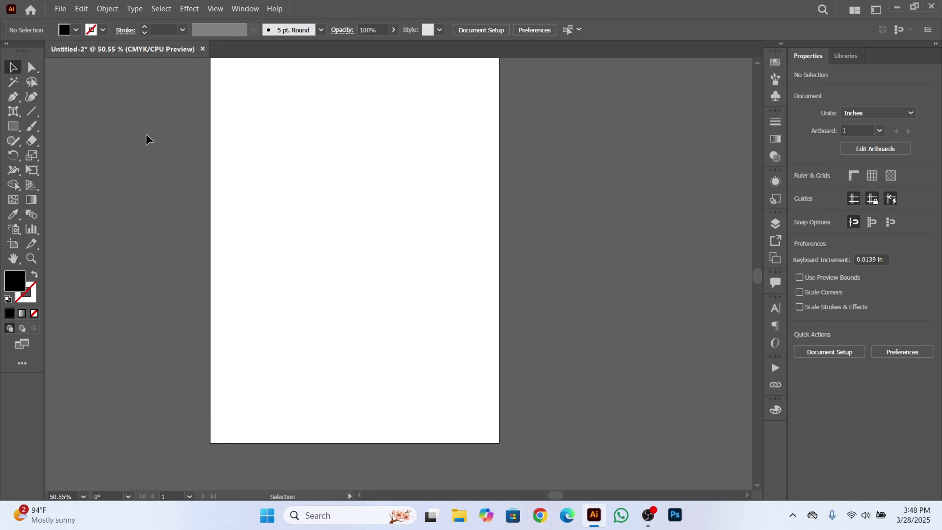
left_click(134, 9)
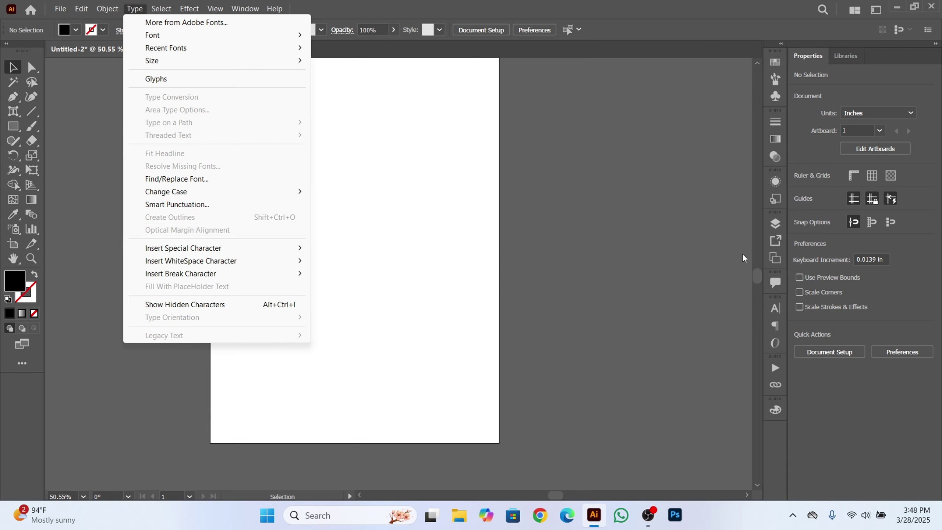
left_click(621, 258)
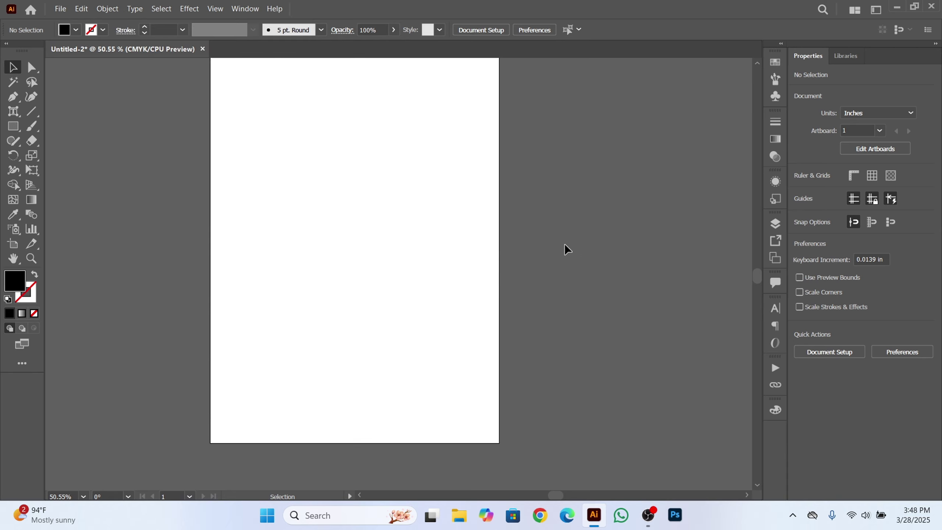
scroll(541, 240, "up", 2)
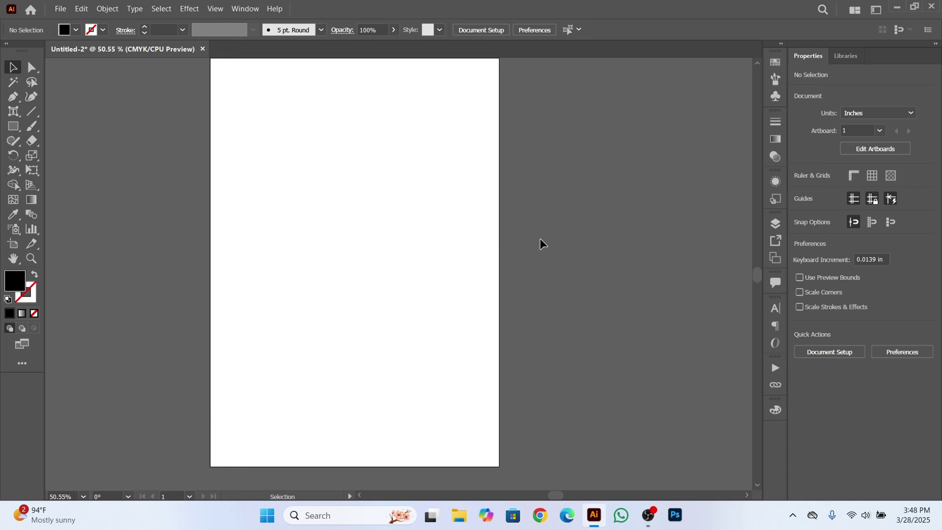